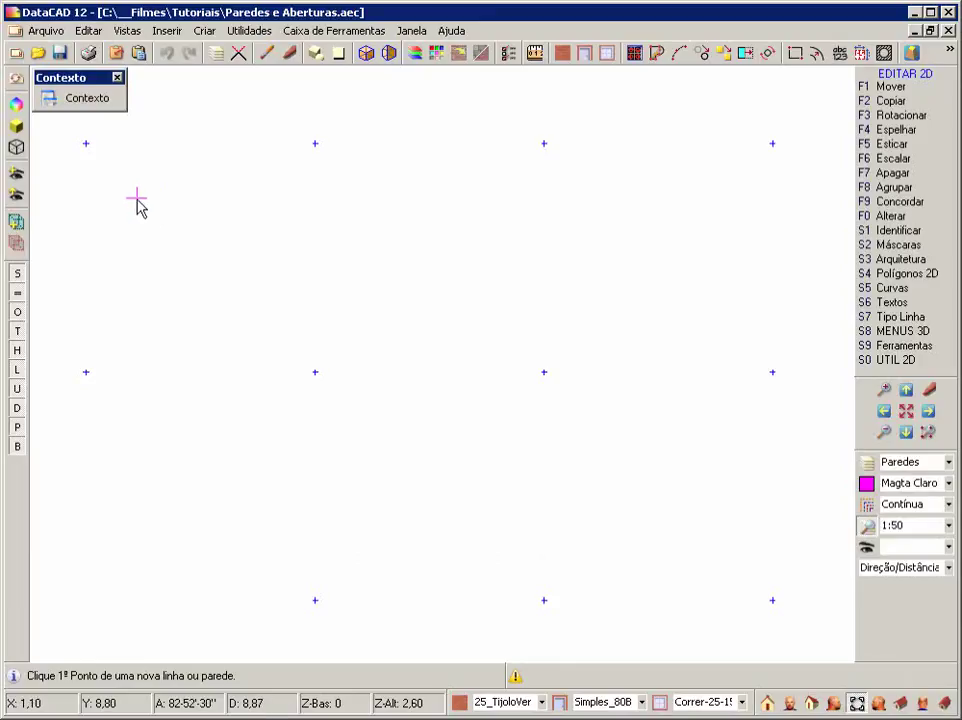
- Draw the outer wall 12 to the right from the upper-left start point, with thickness inward, and continue it 6 downward
left_click(136, 200)
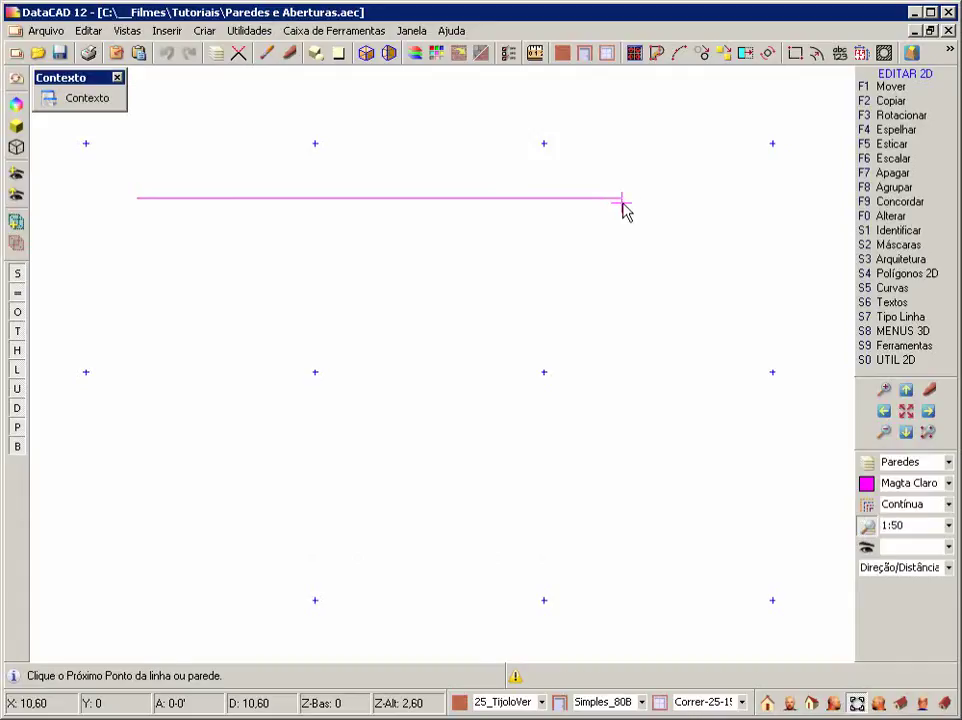
type("12")
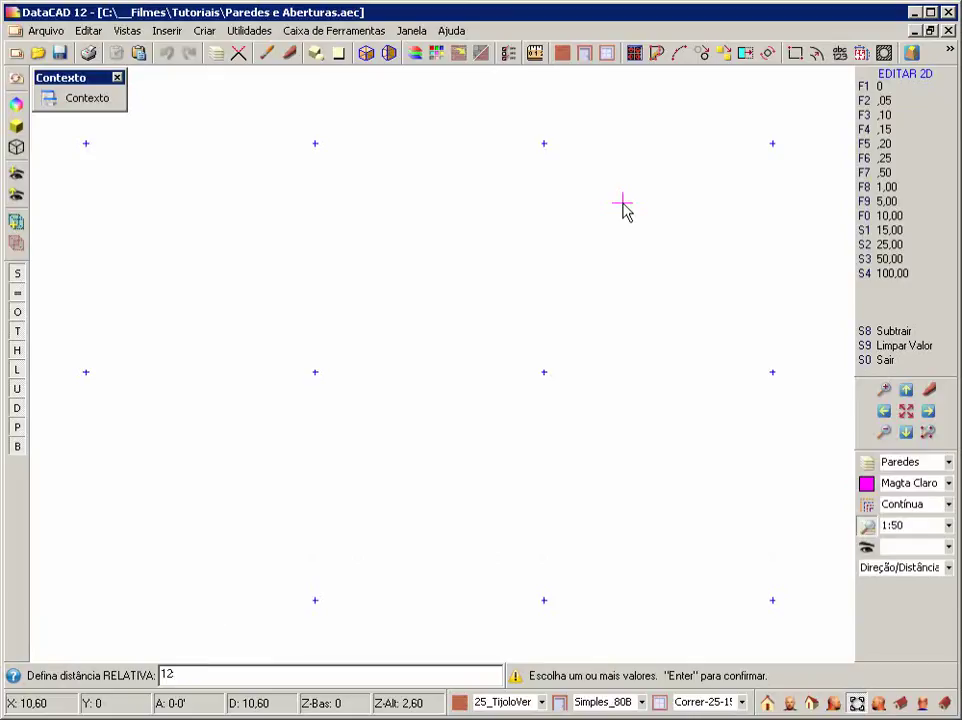
key("Return")
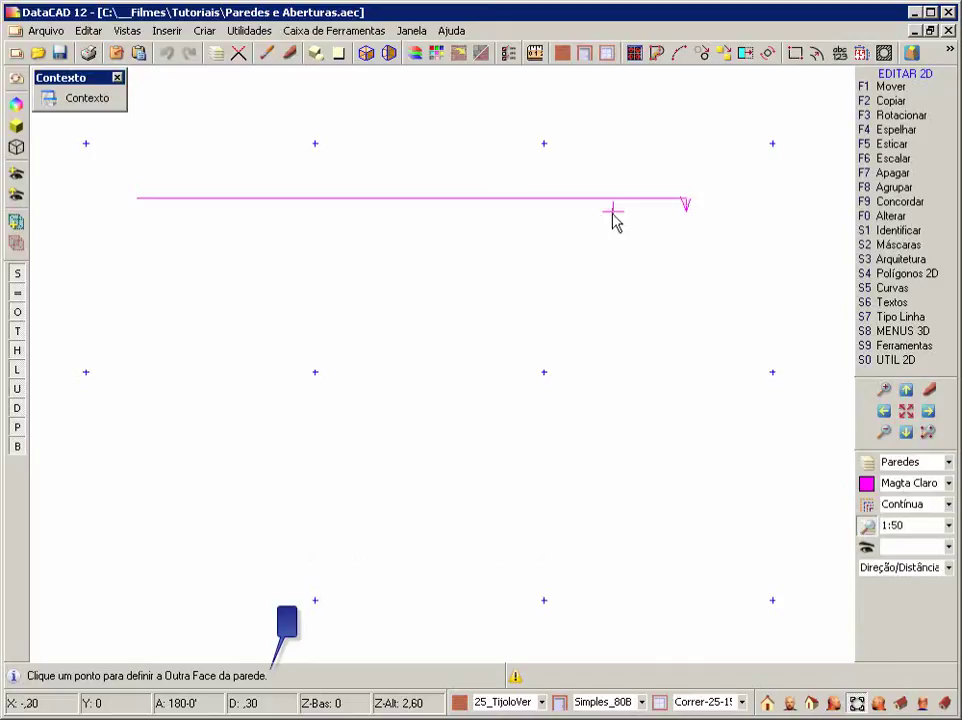
left_click(692, 259)
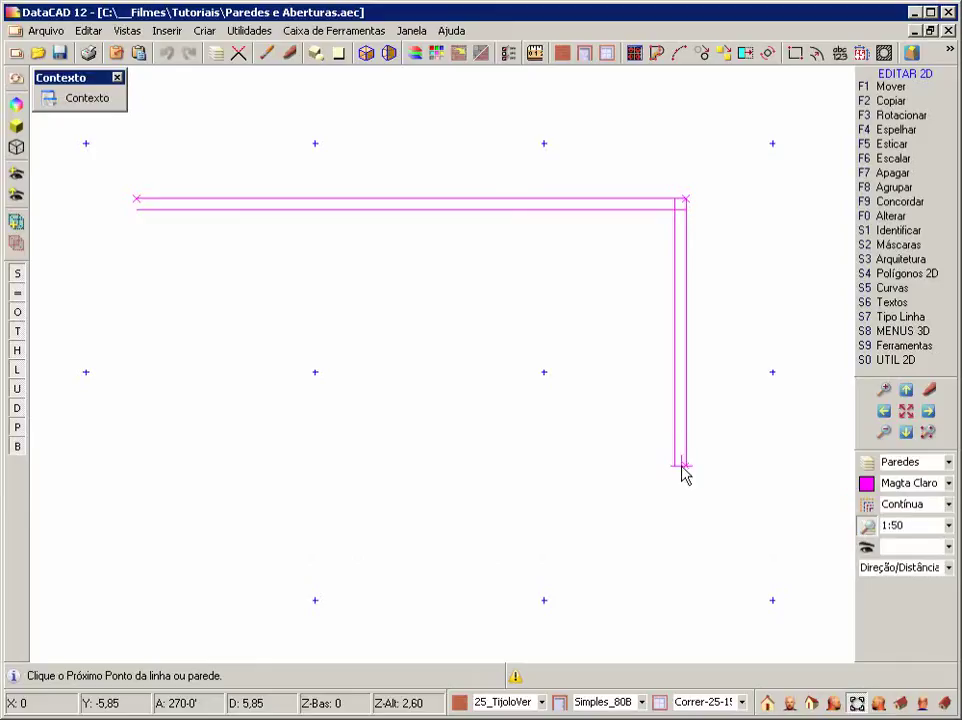
key("space")
type("6")
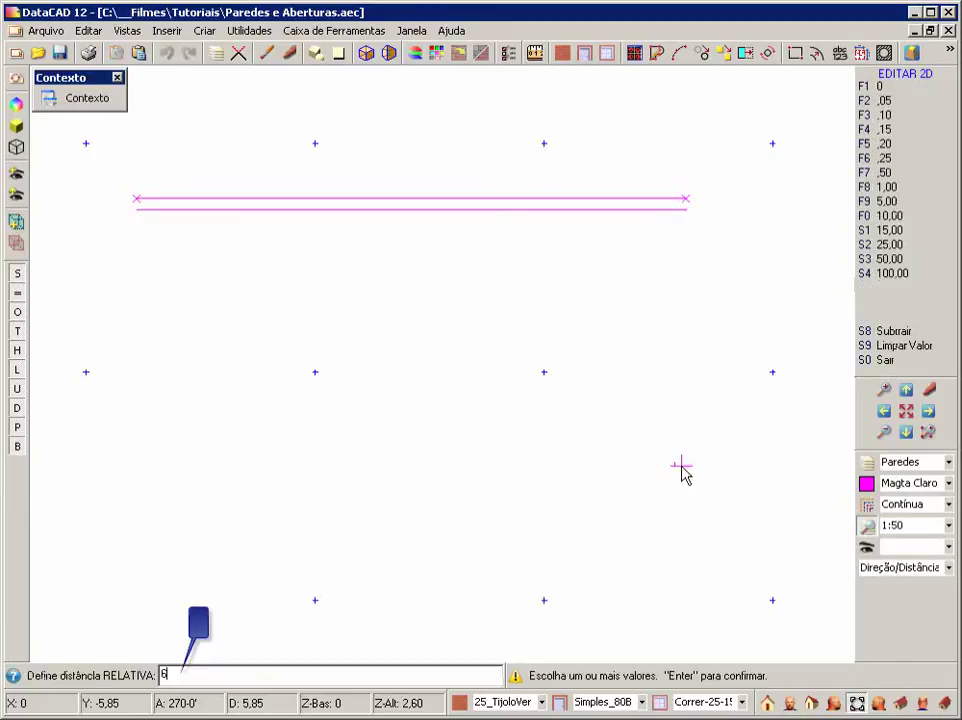
key("Return")
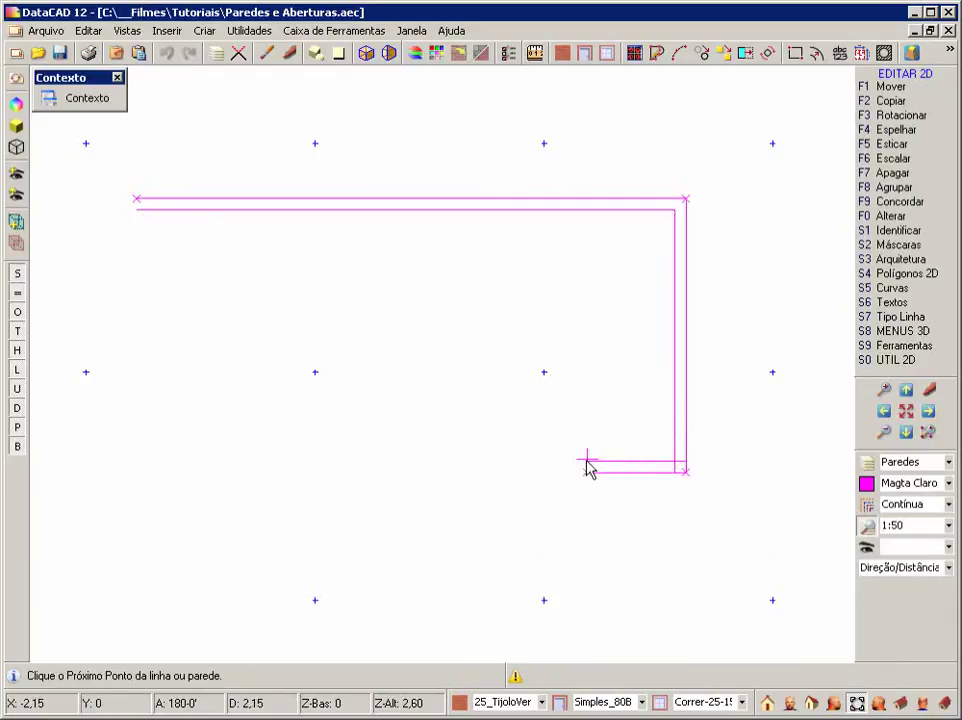
- Continue the outer wall 4 to the left and 2 downward to form the right side of the lower projection
key("space")
type("4")
key("Return")
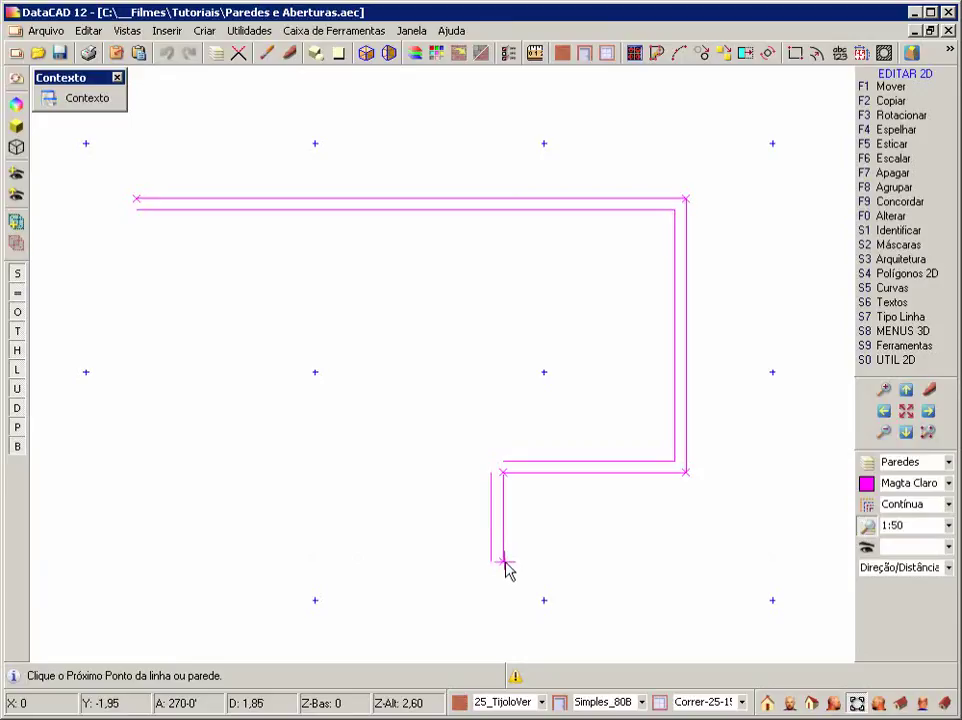
key("space")
type("2")
key("Return")
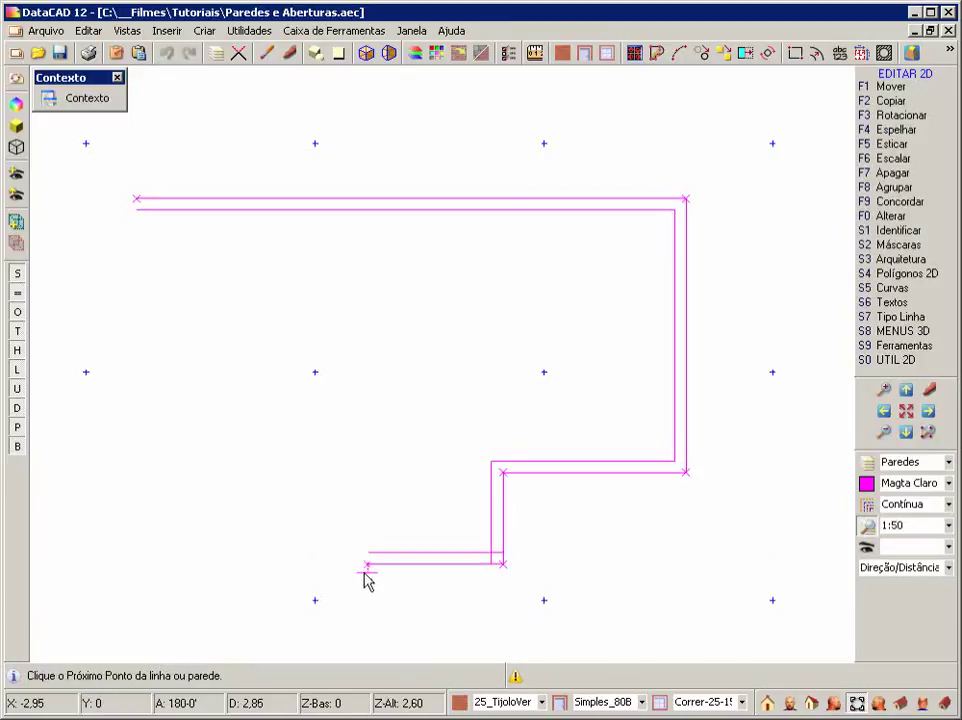
- Continue the outer wall 4 to the left and 2 upward to close off the lower projection
key("space")
type("4")
key("Return")
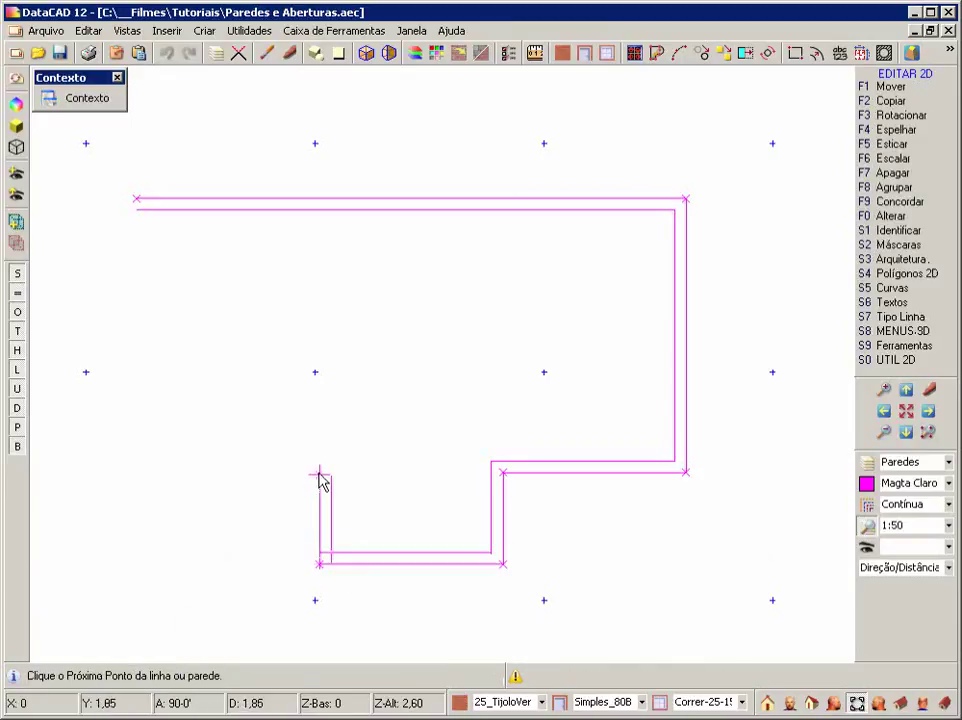
key("space")
type("2")
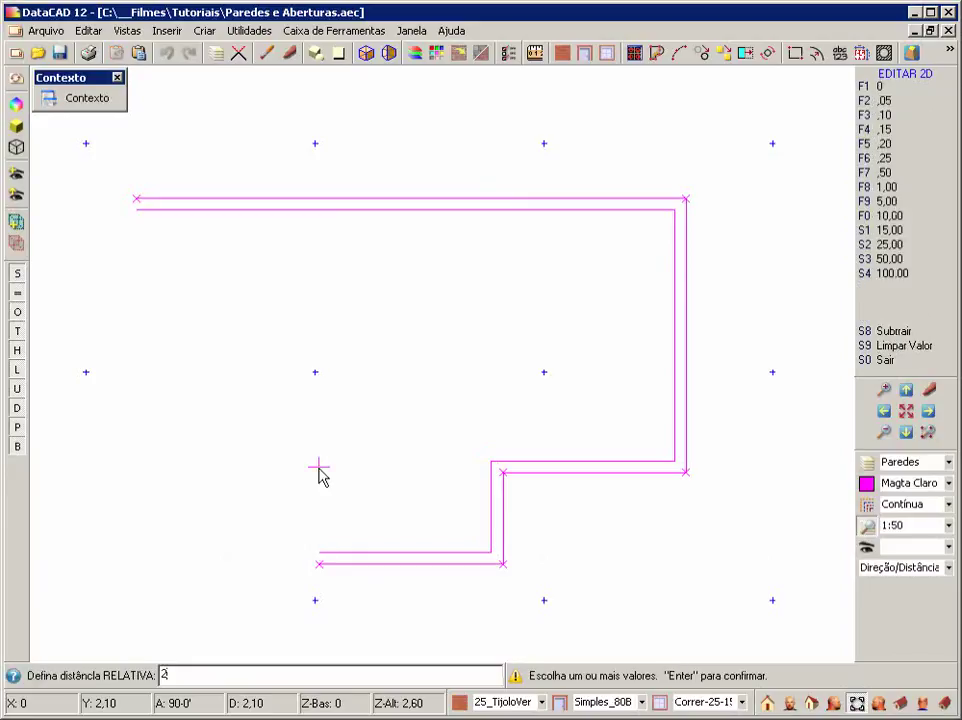
key("Return")
- Continue the outer wall 4 to the left and about 5.55 upward, ending just short of the start point
key("space")
type("4")
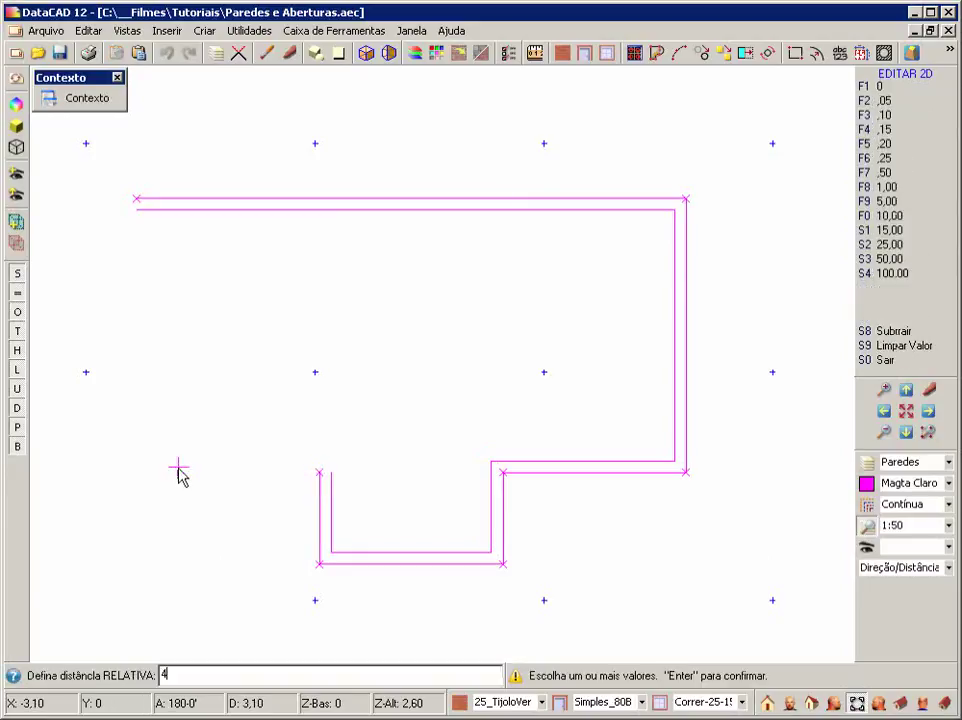
key("Return")
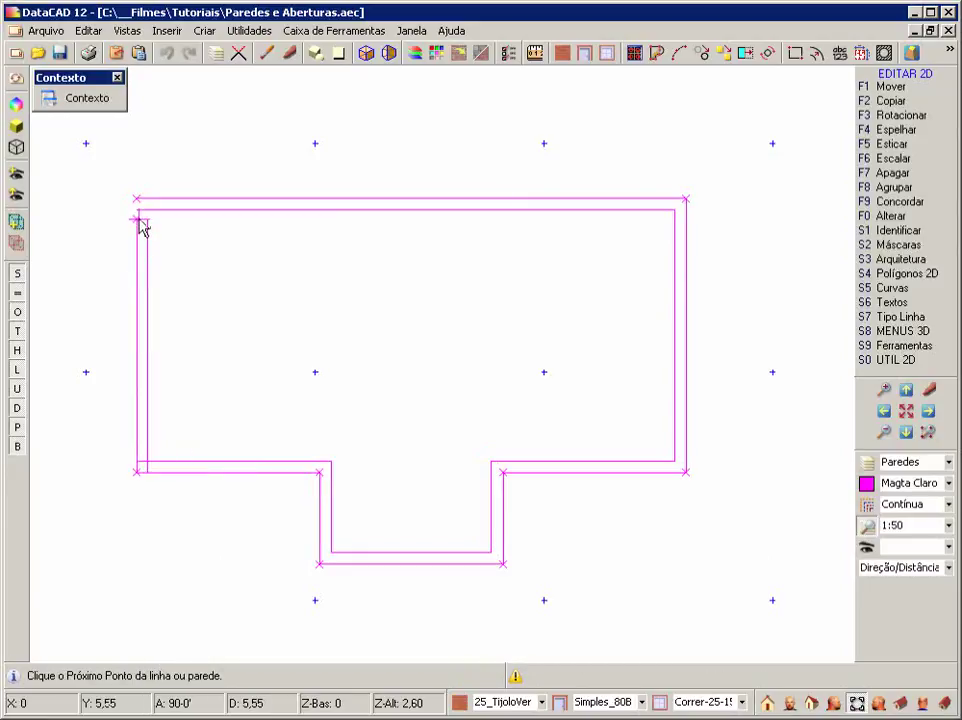
left_click(141, 222)
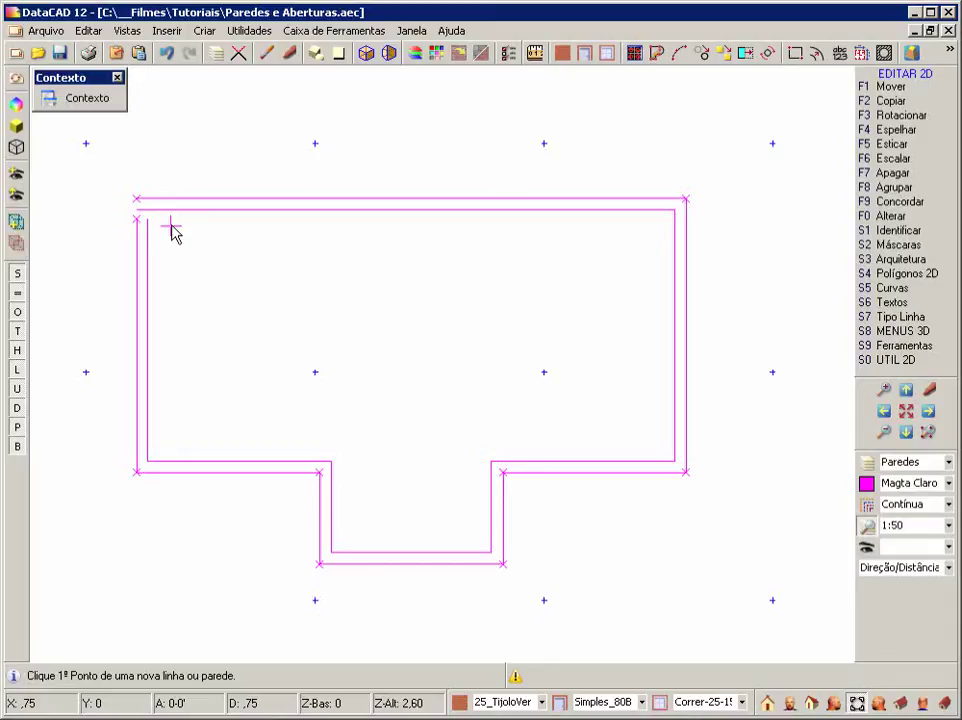
- Join the open ends of the outer walls at the upper-left corner with an L intersection
left_click(239, 56)
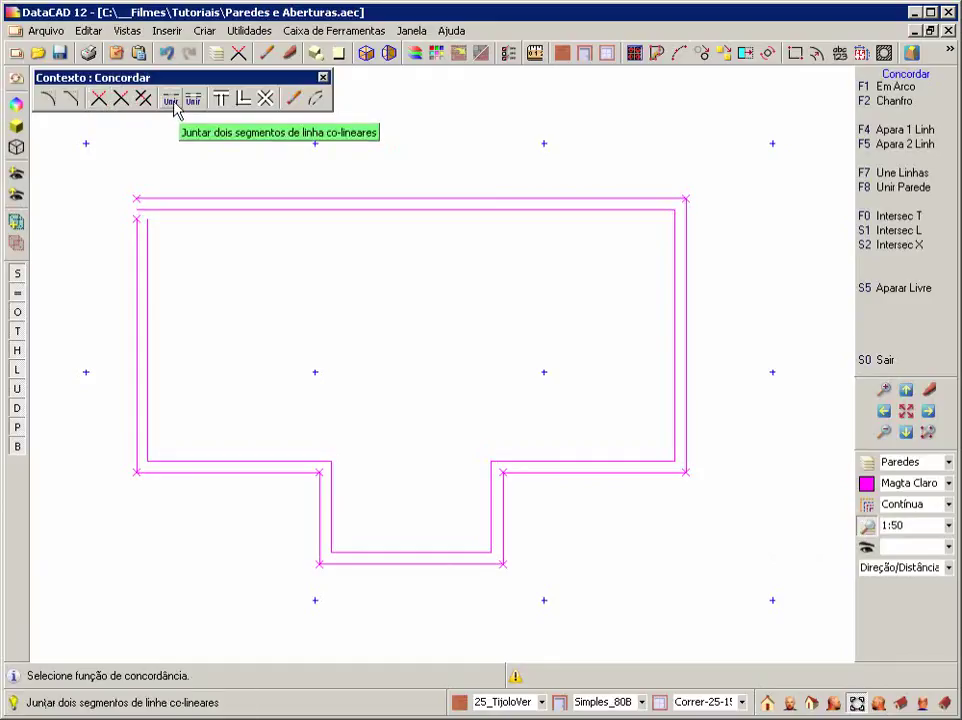
left_click(246, 100)
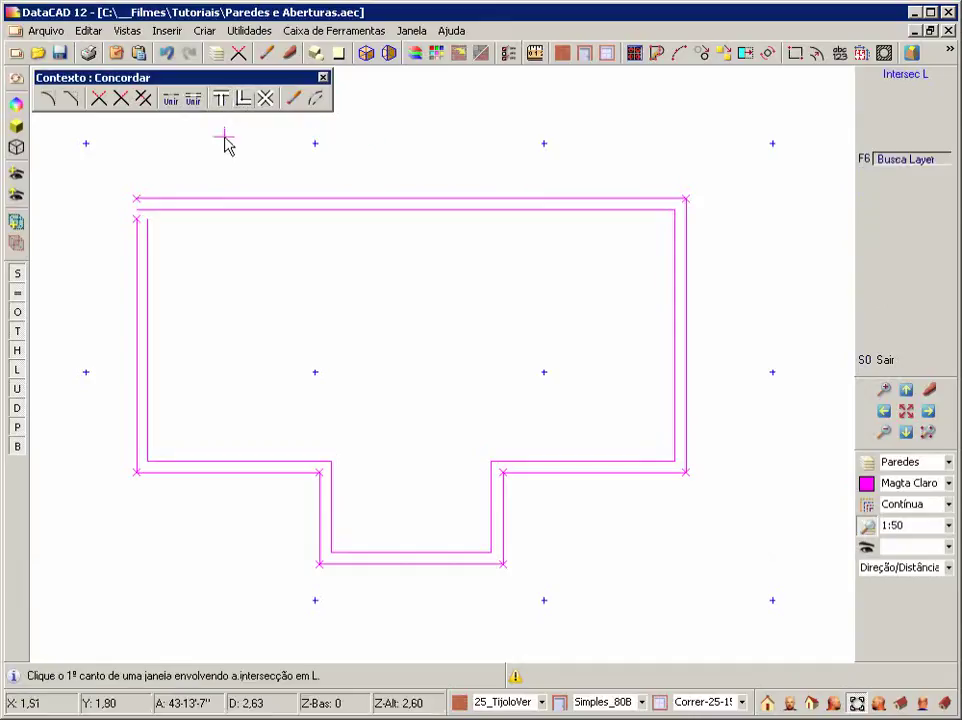
left_click(180, 172)
left_click(114, 248)
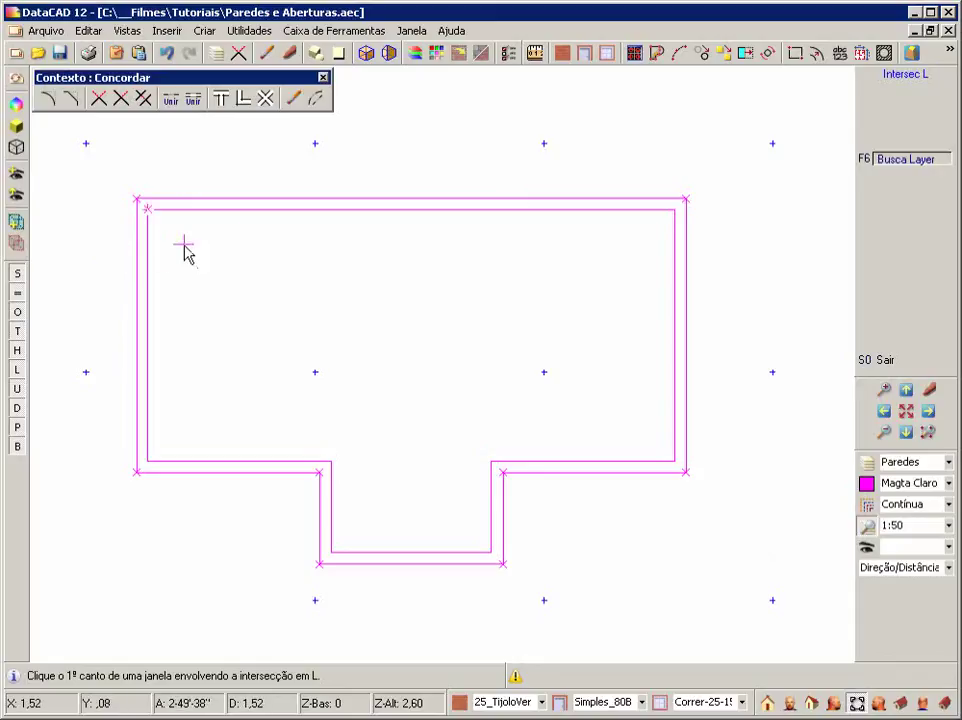
right_click(295, 238)
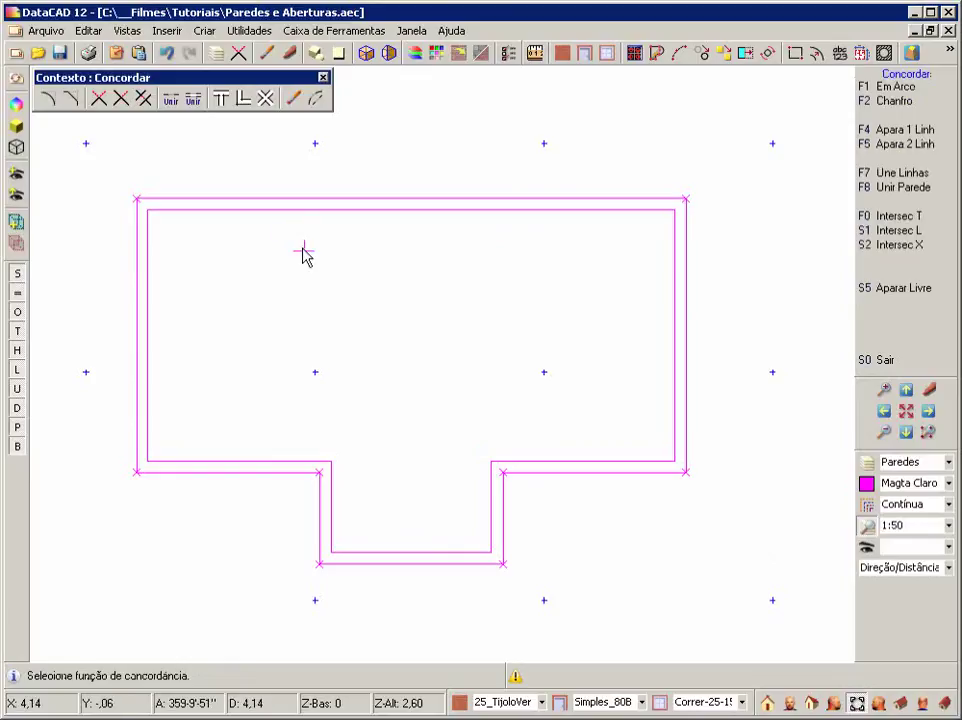
- Choose the 15_BrancoBrilho wall type and draw a partition 3 upward from the projection's upper-left inner corner, with thickness to the left
left_click(499, 705)
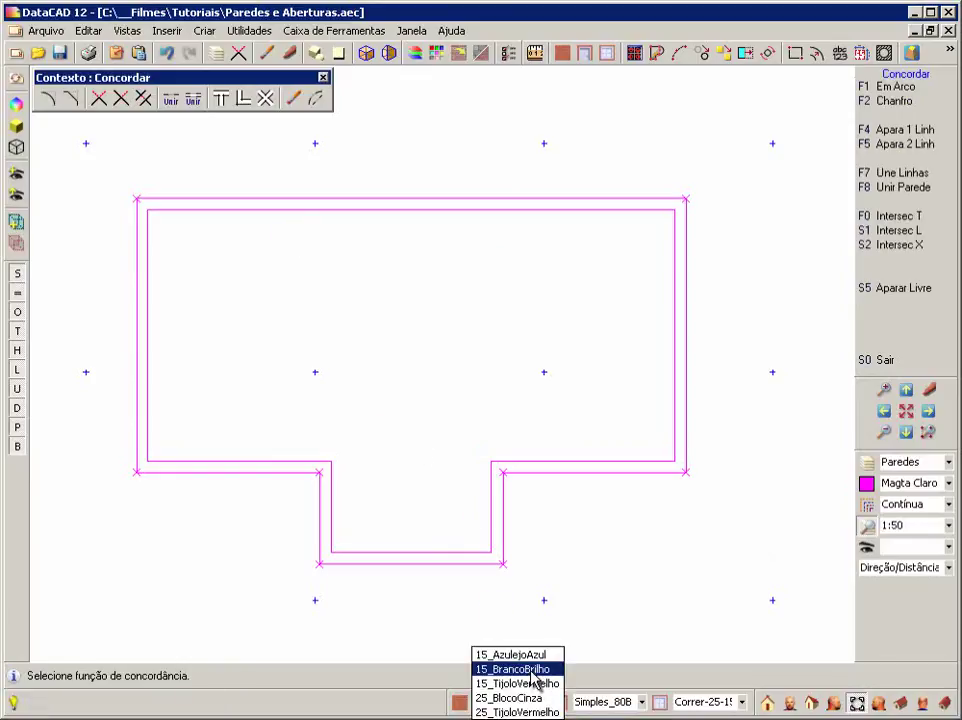
left_click(531, 669)
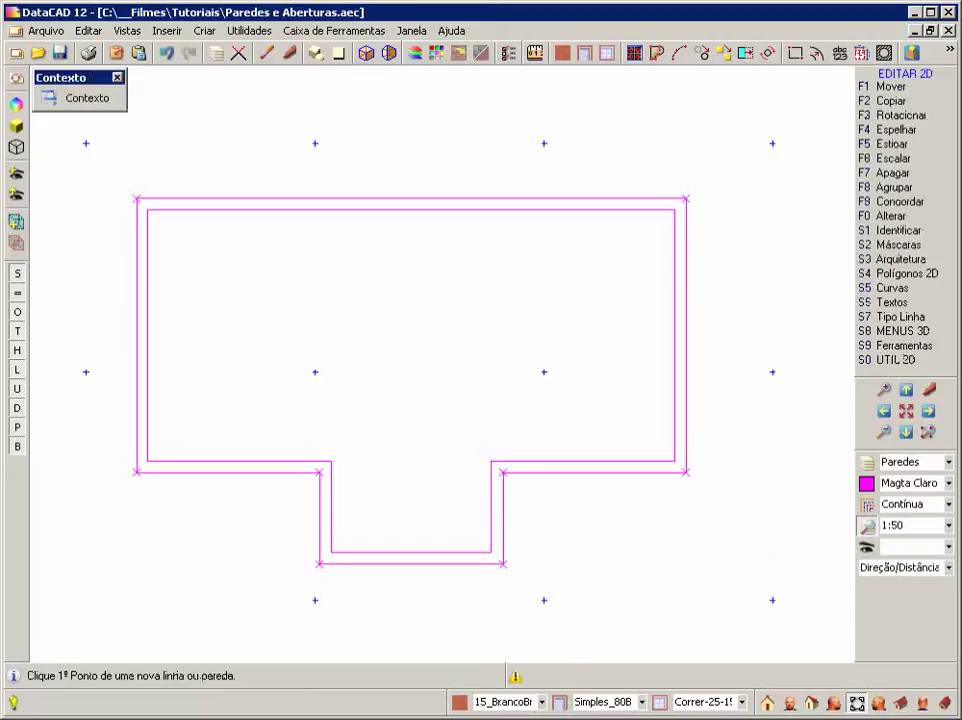
middle_click(331, 463)
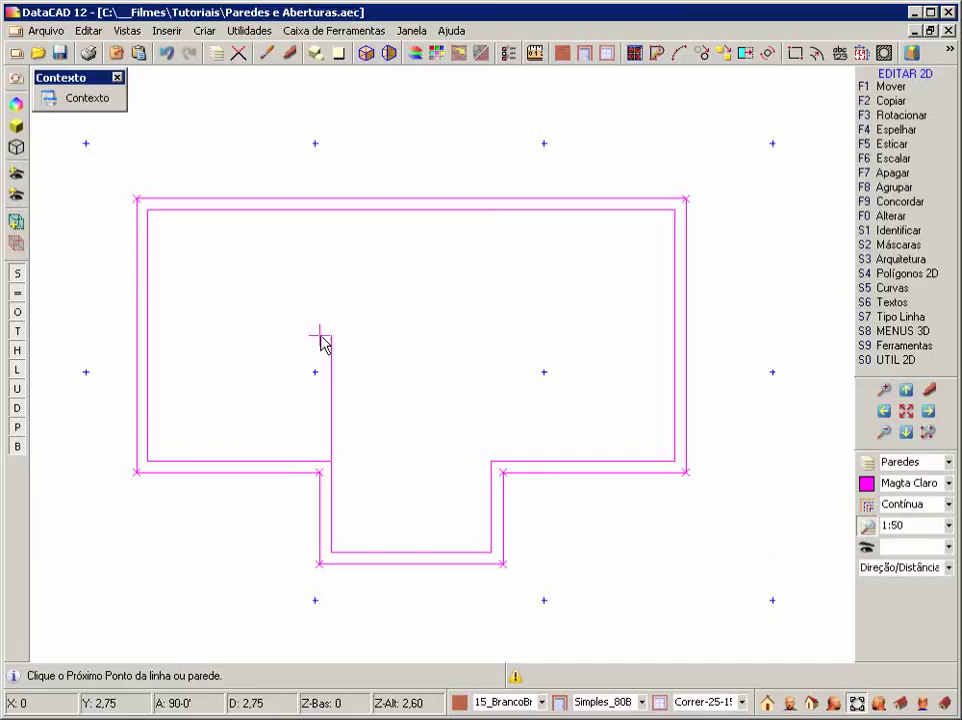
type("3")
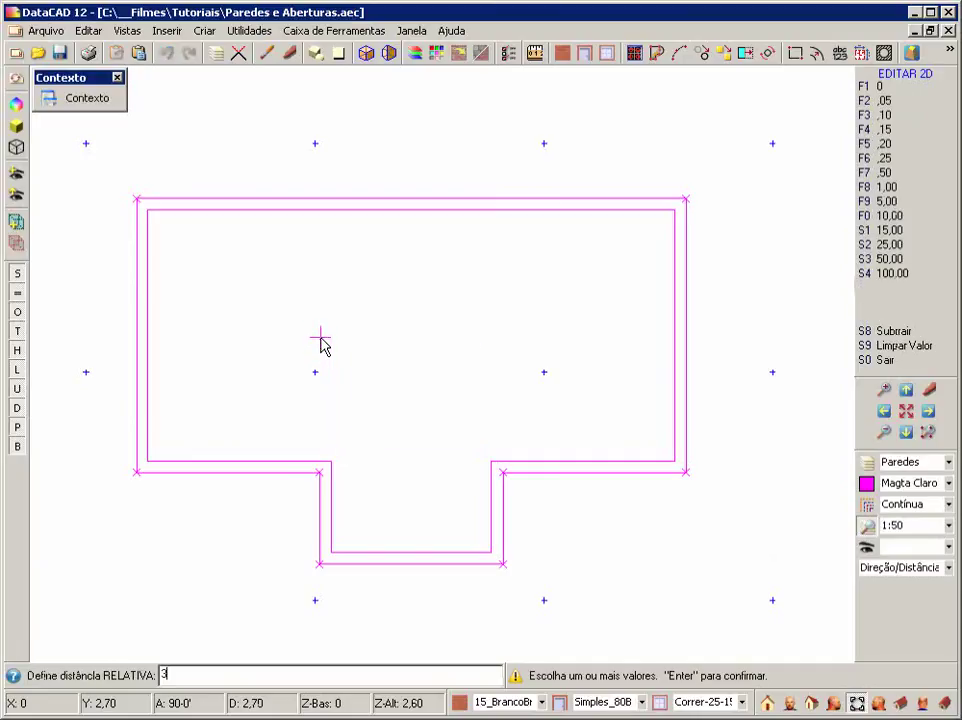
key("Return")
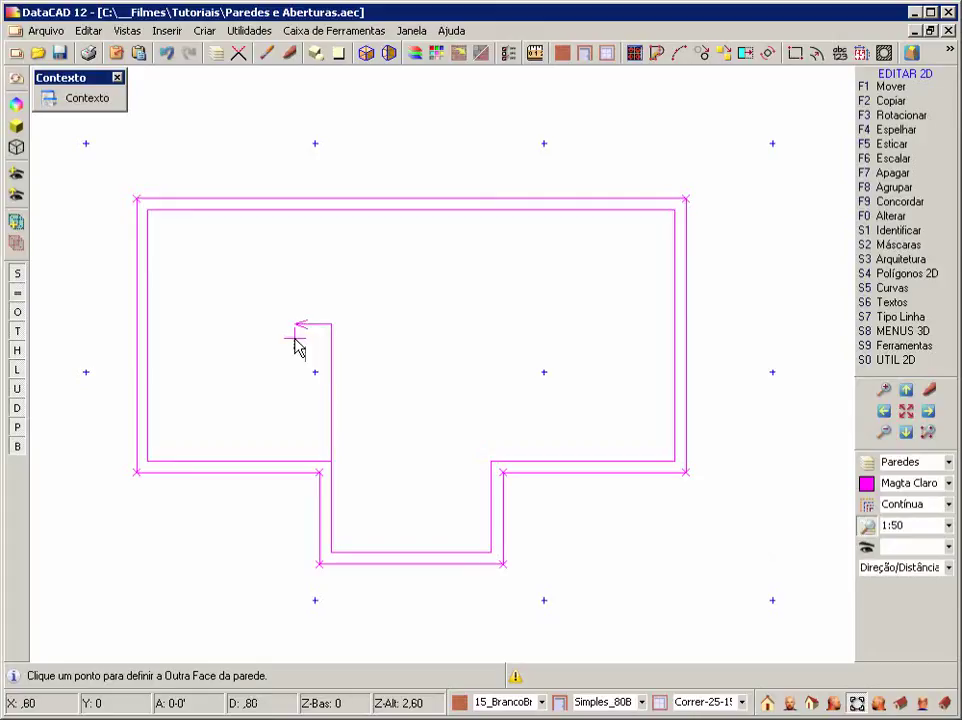
left_click(297, 345)
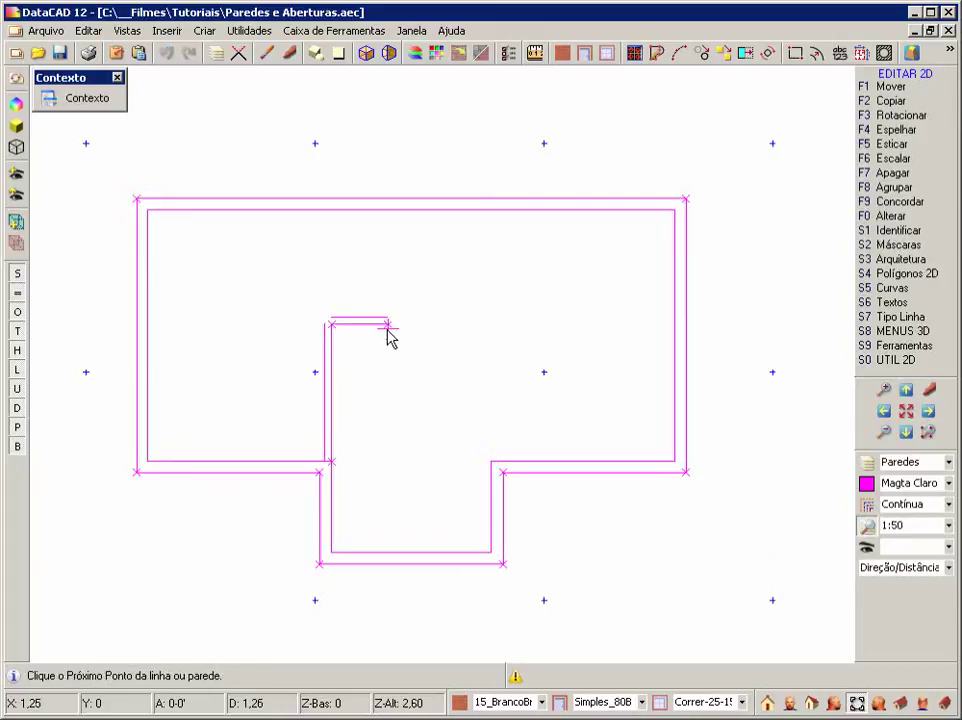
- Continue the partition 1.2 to the right and up to the top outer wall, then end it
type("1.2")
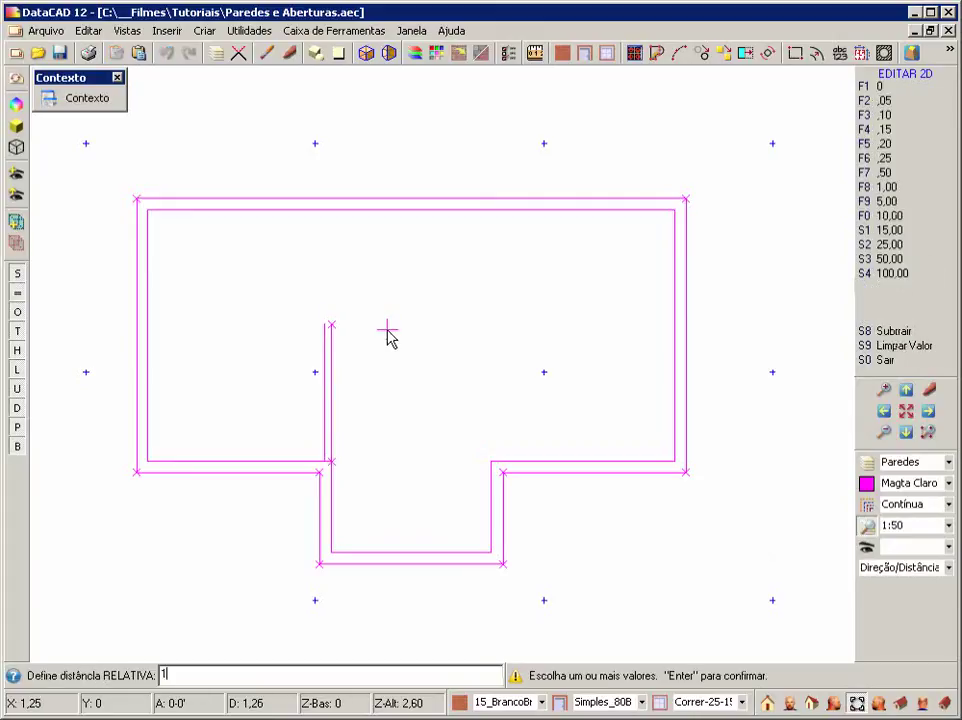
key("Return")
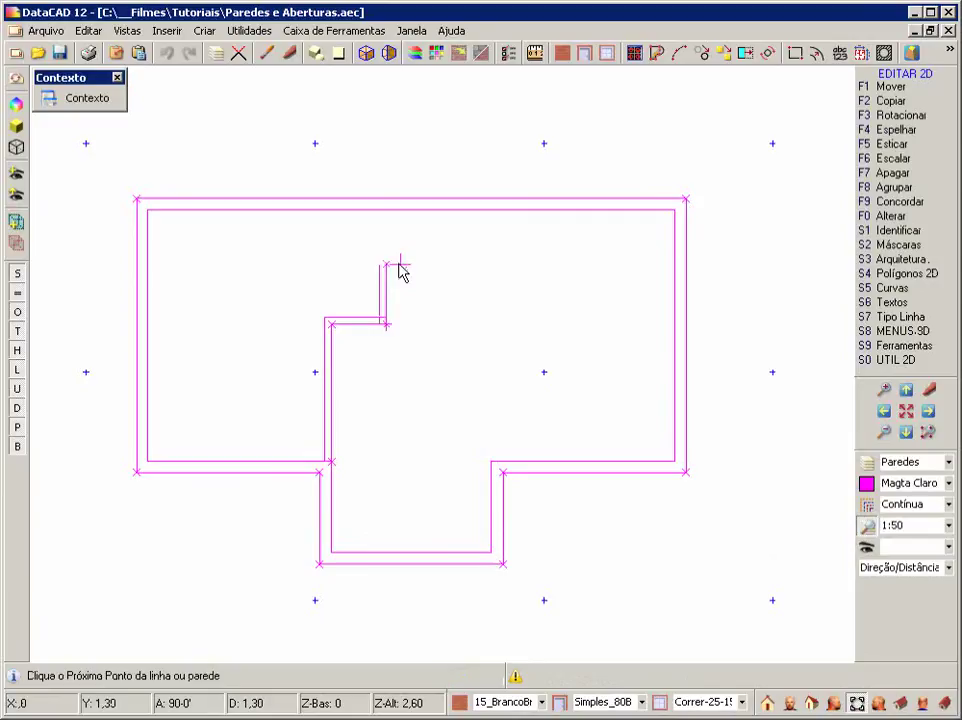
left_click(387, 201)
right_click(409, 256)
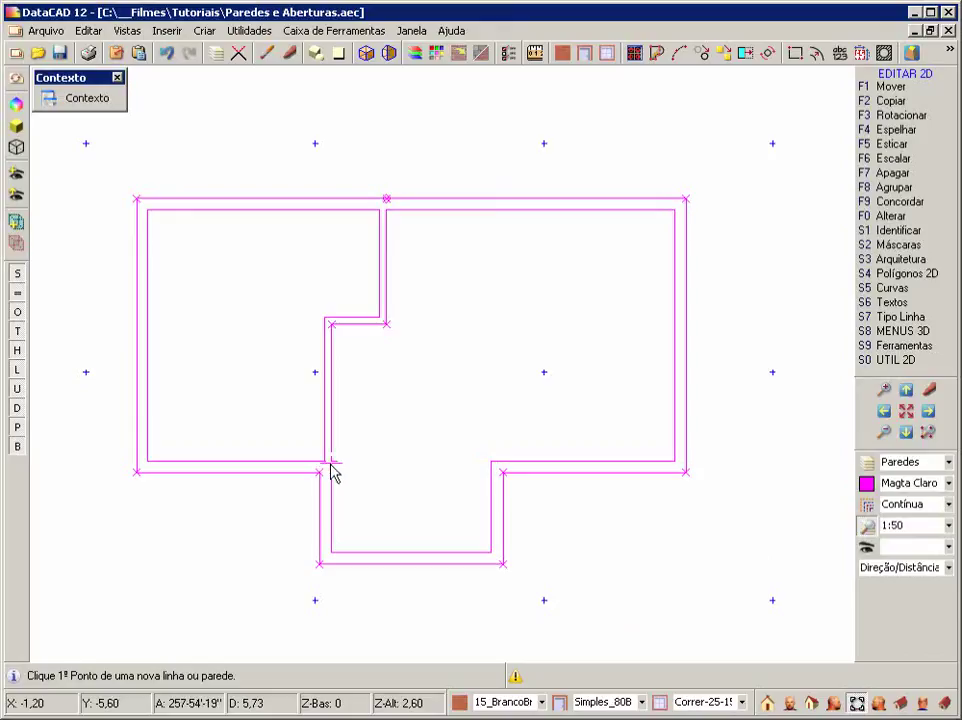
- Trim the lower-left outer wall's inner line and the partition's left line to a shared corner with the two-line trim
scroll(334, 466, "up", 3)
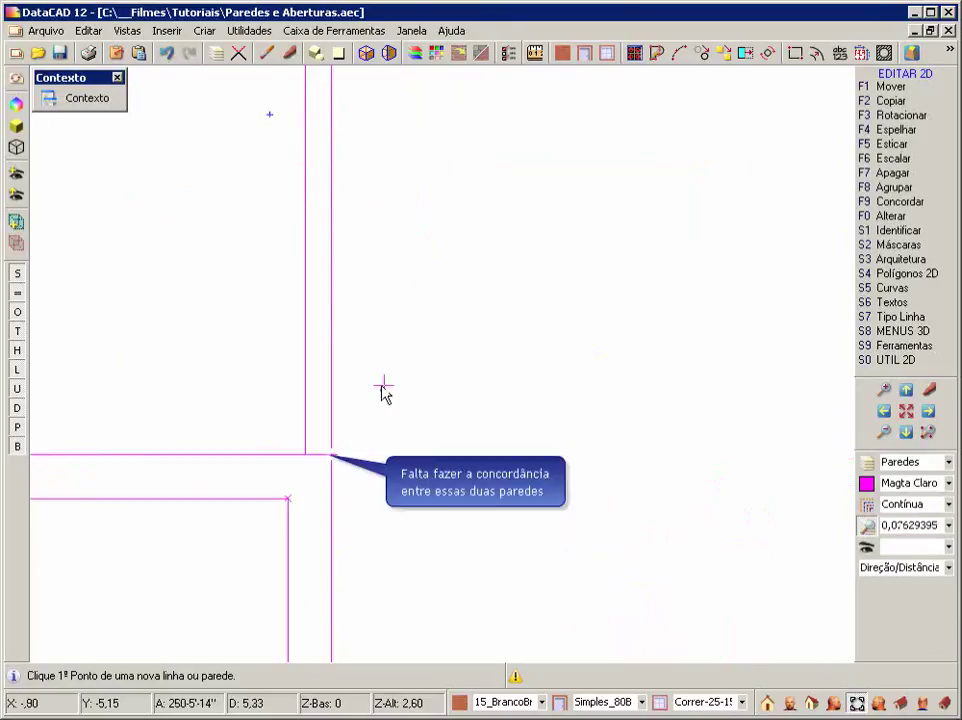
left_click(240, 56)
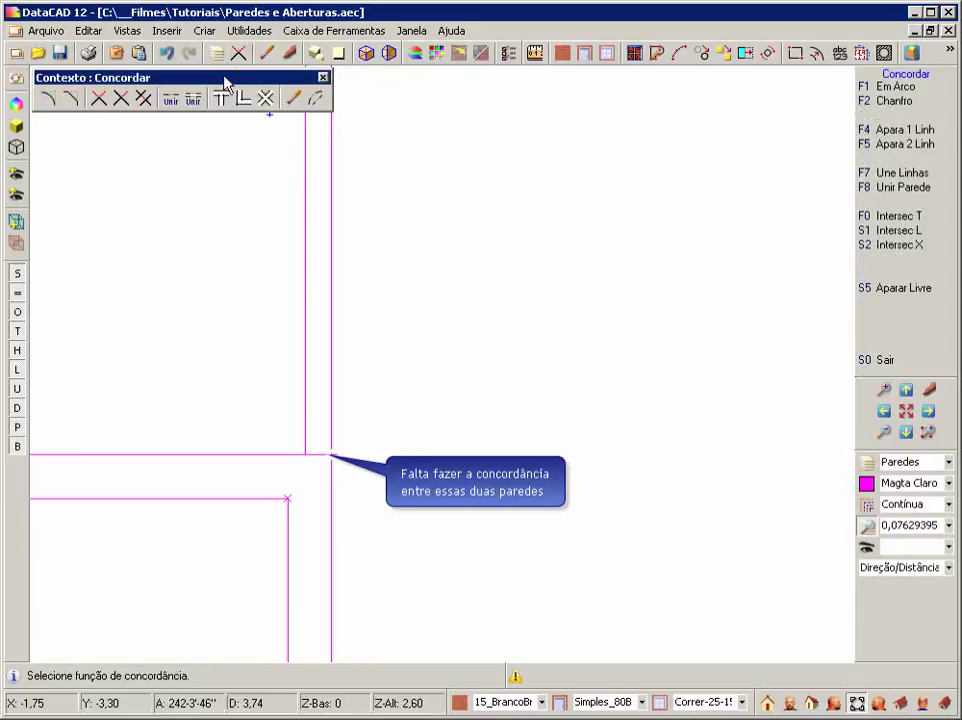
left_click(100, 108)
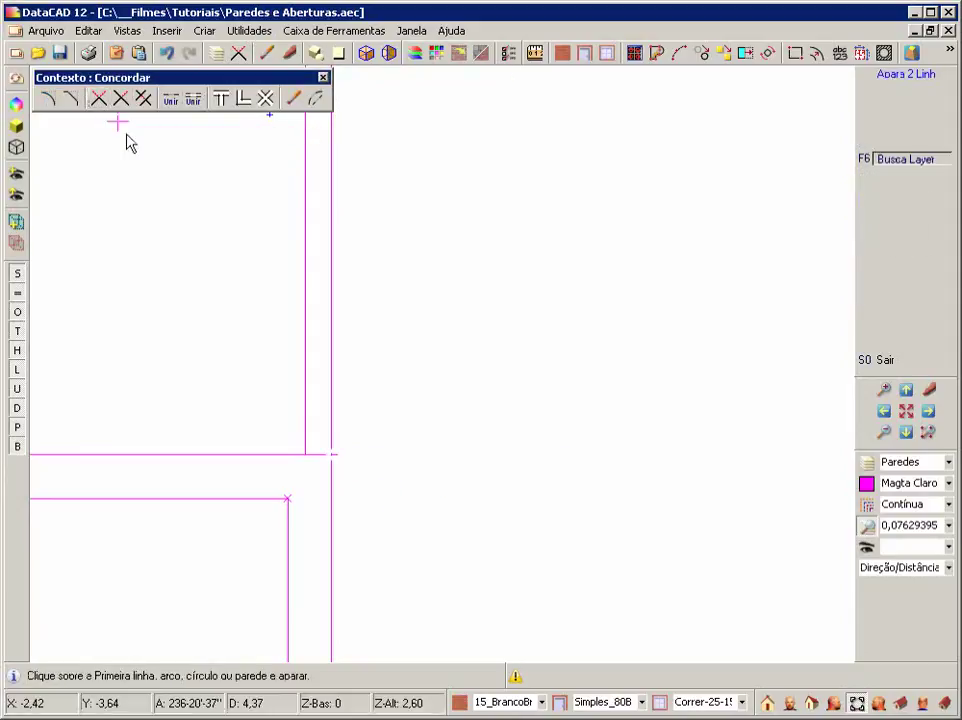
left_click(239, 456)
left_click(306, 402)
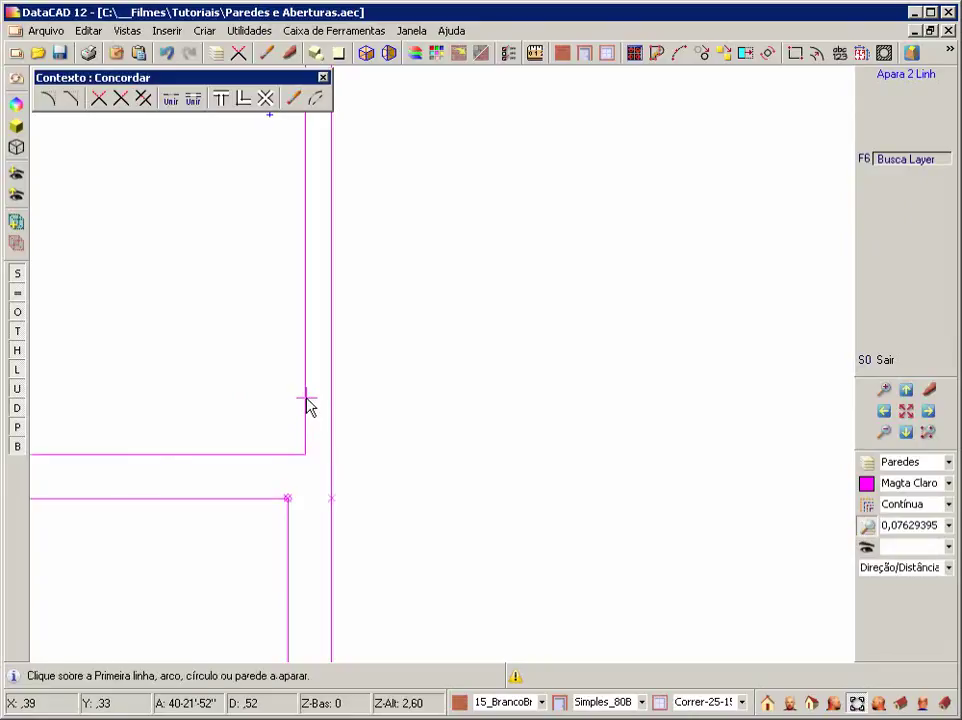
right_click(518, 285)
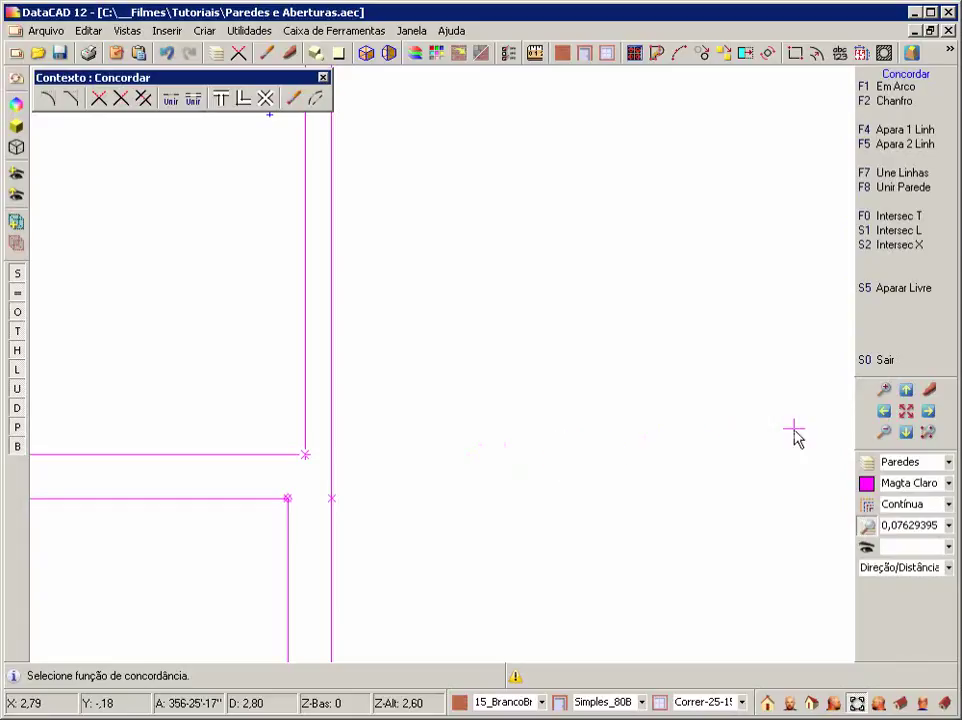
left_click(906, 412)
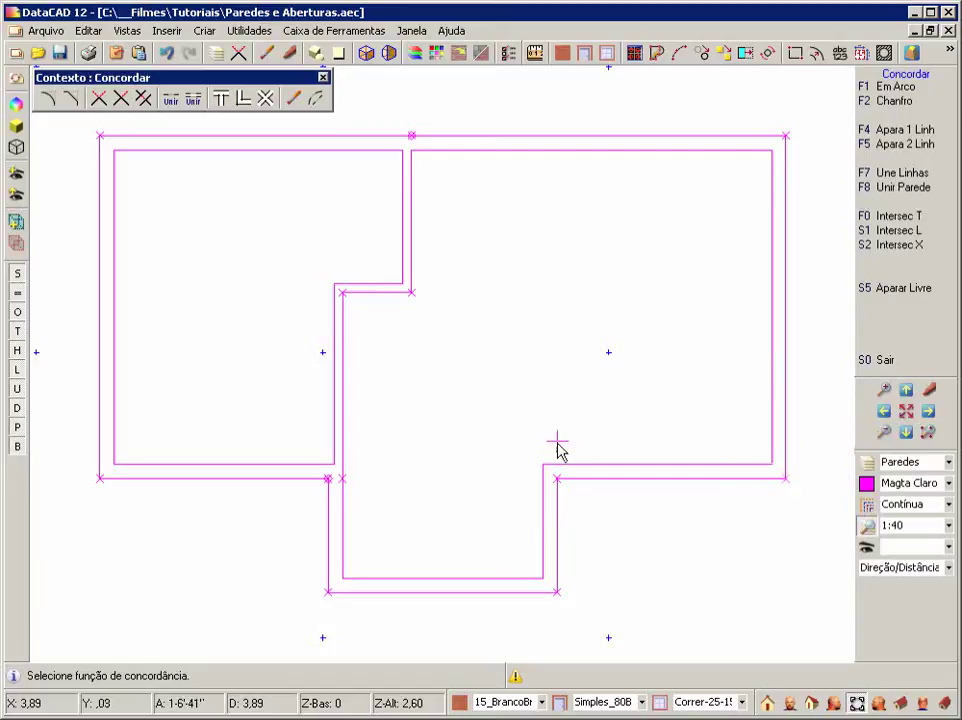
right_click(622, 330)
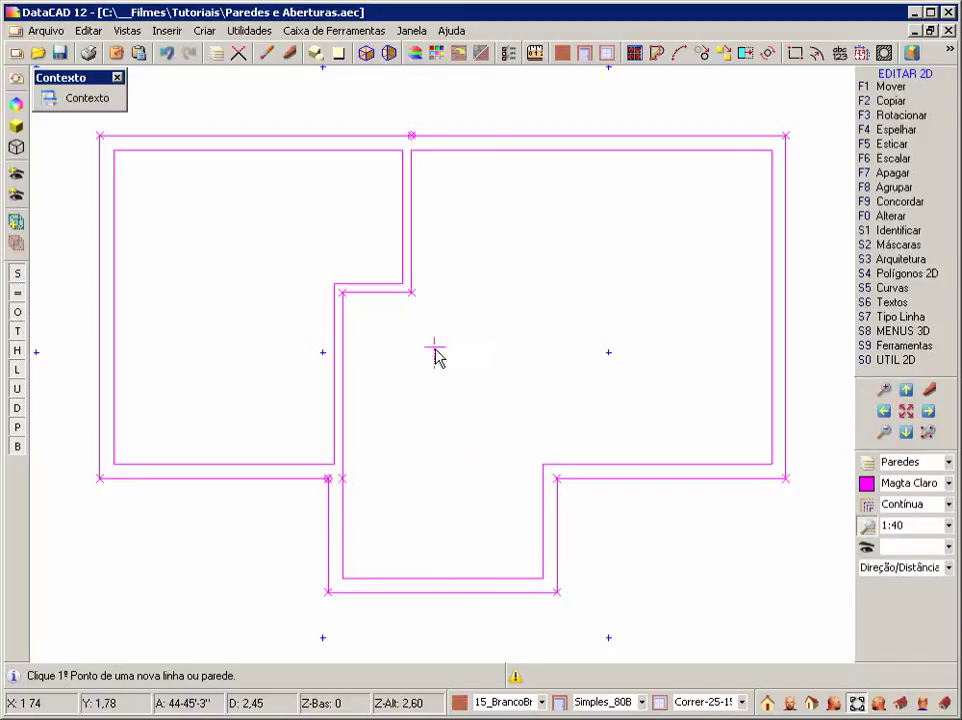
- Draw a horizontal partition from the existing partition's outer corner to the right outer wall, with thickness upward, then end it
middle_click(413, 294)
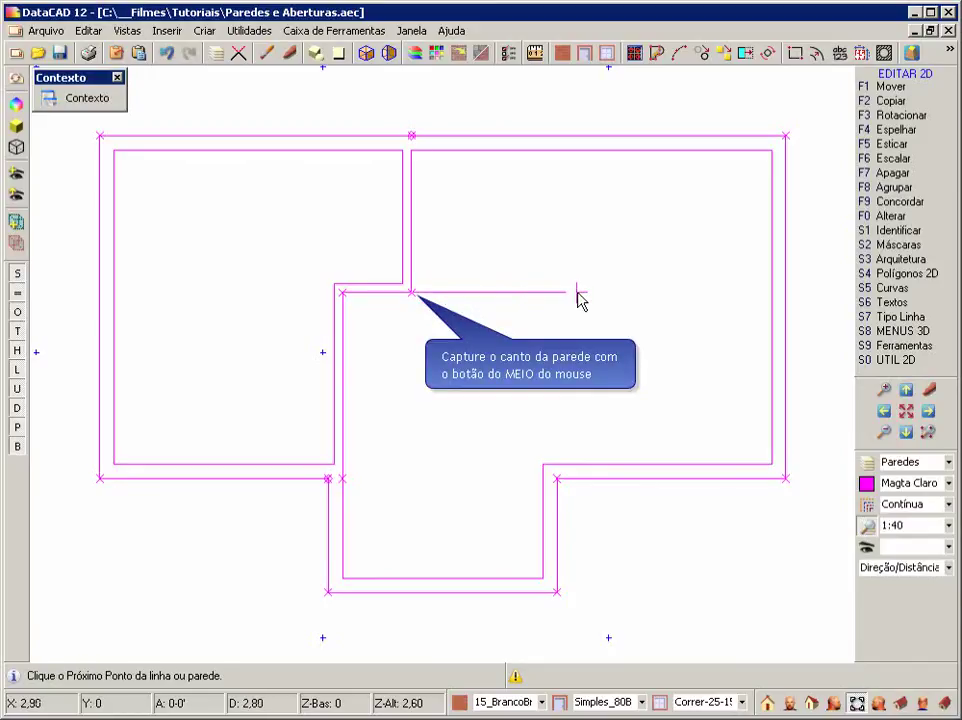
middle_click(771, 294)
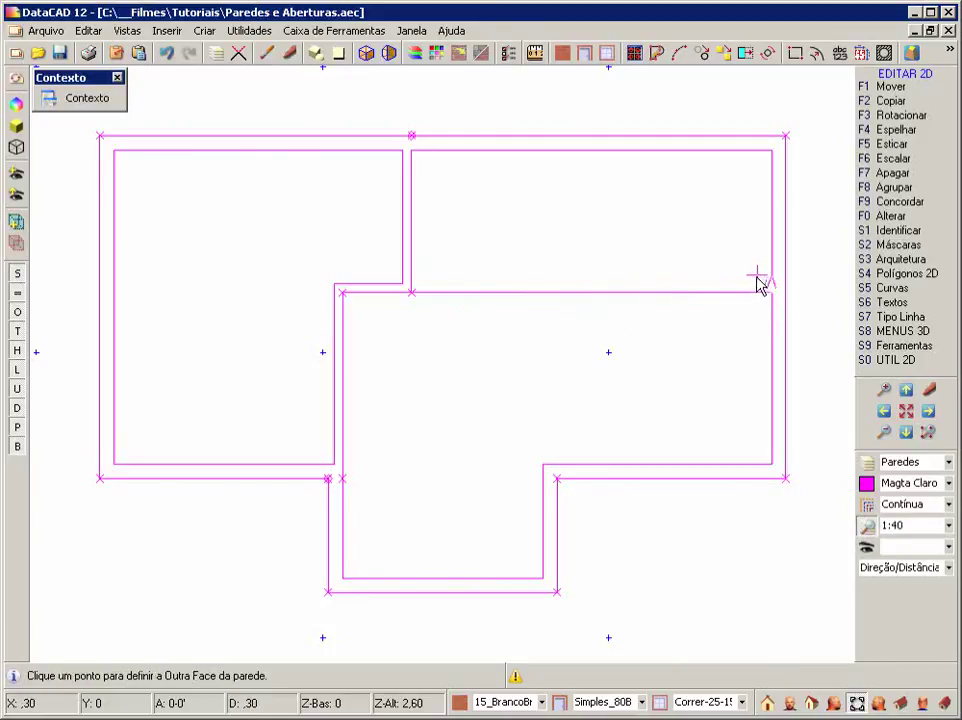
left_click(758, 277)
right_click(751, 271)
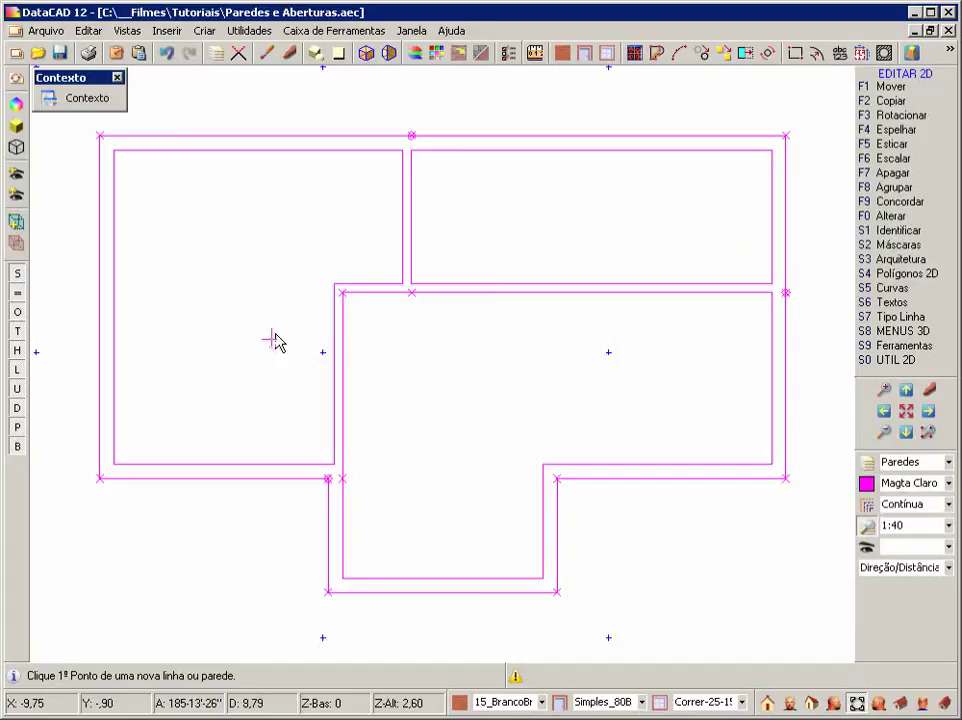
- Make Esquadrias the active layer and insert a Simples_80Branca door near the right end of the lower-left outer wall, hinged right and opening outward
left_click(922, 463)
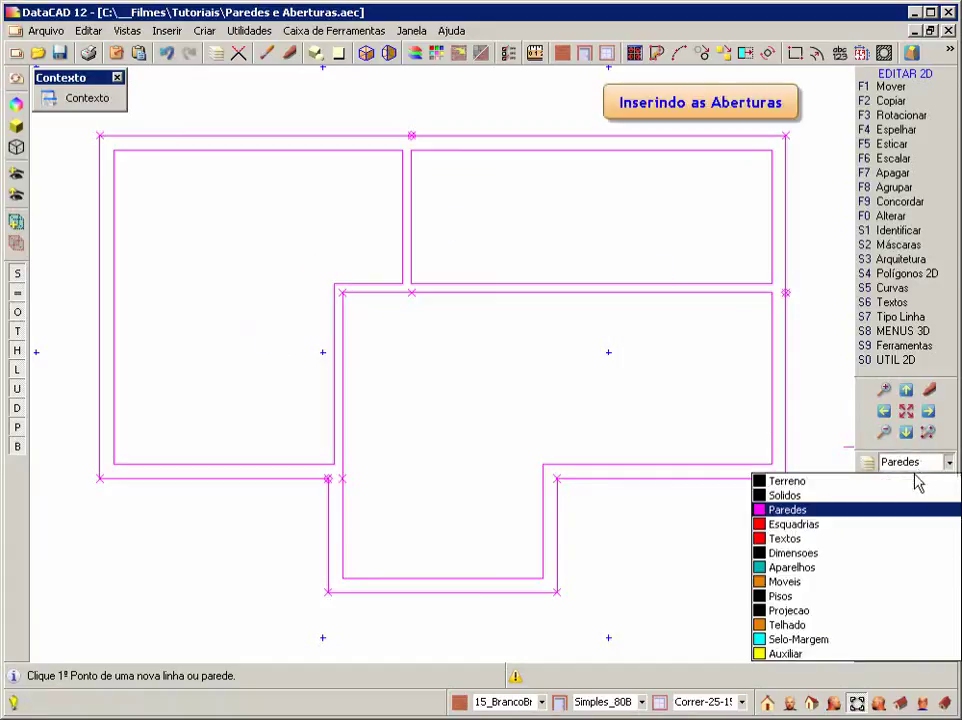
left_click(885, 530)
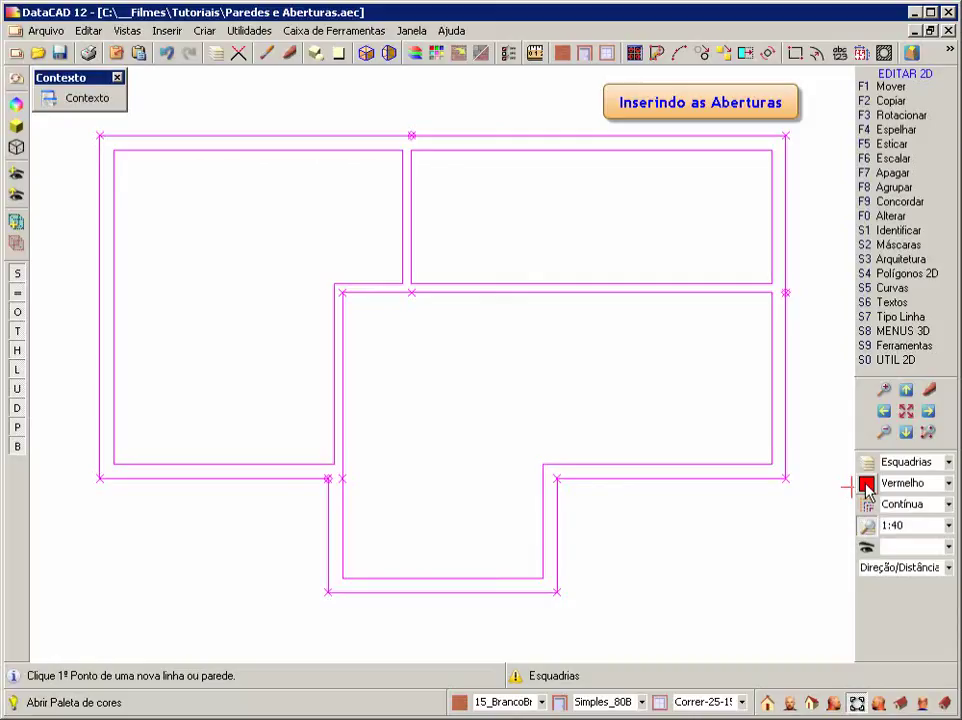
left_click(585, 56)
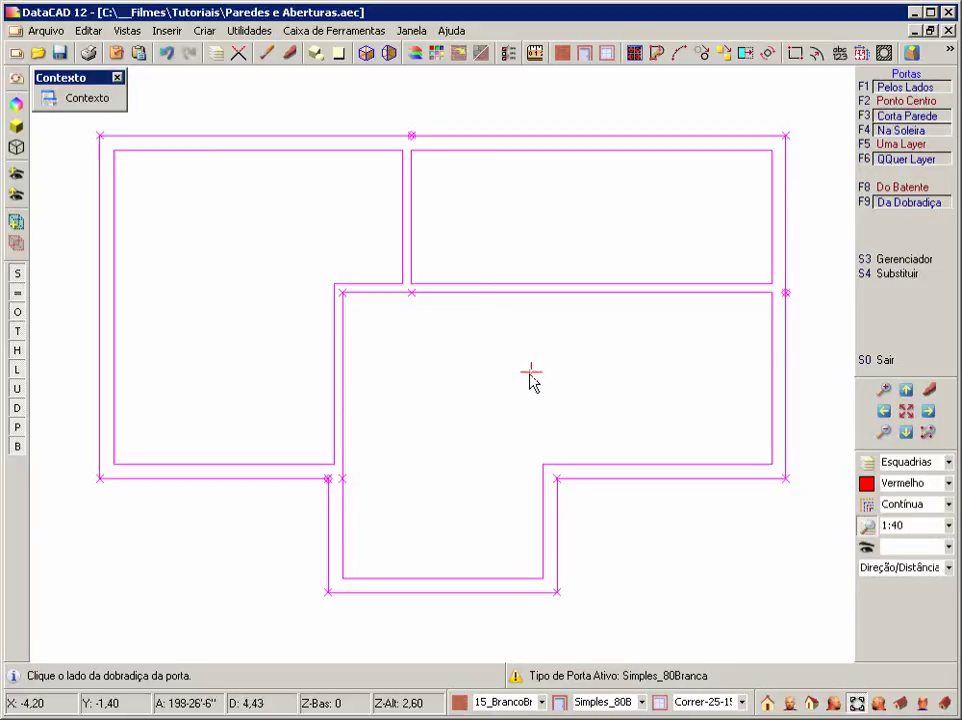
left_click(309, 484)
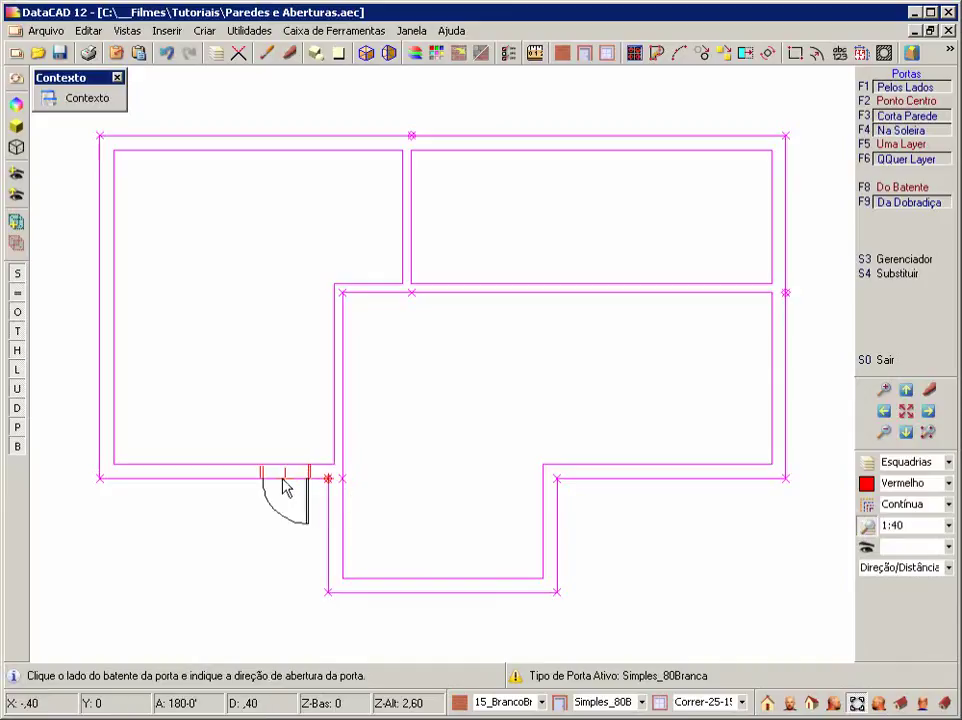
left_click(278, 490)
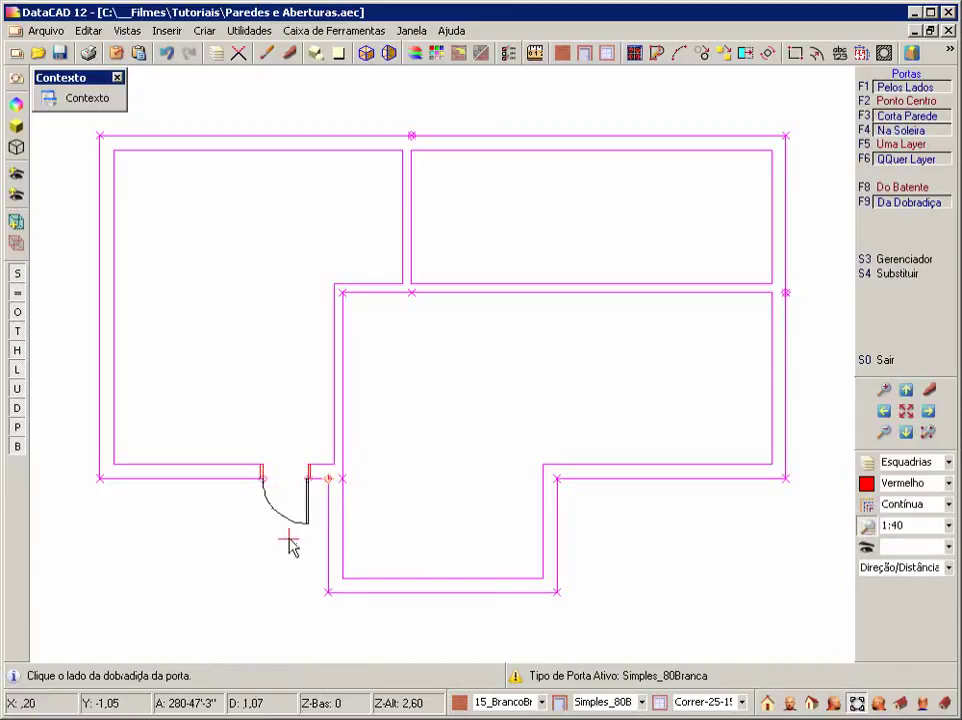
- Insert doors low in the lower vertical partition and high in the upper one, opening right, and at the horizontal partition's right end, opening upward
left_click(336, 451)
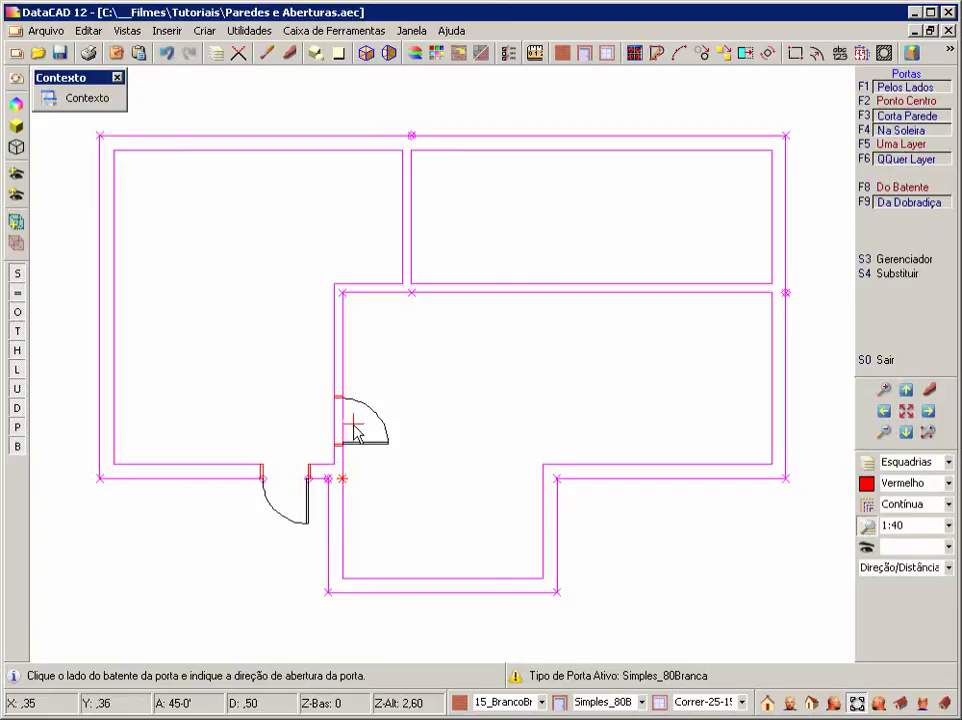
left_click(354, 428)
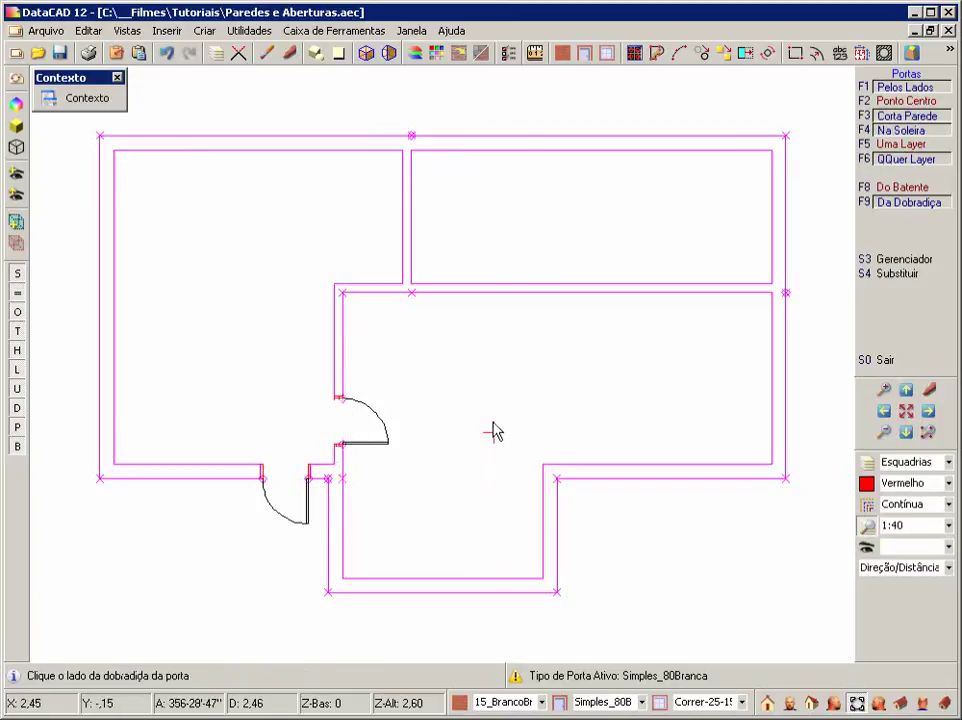
left_click(412, 168)
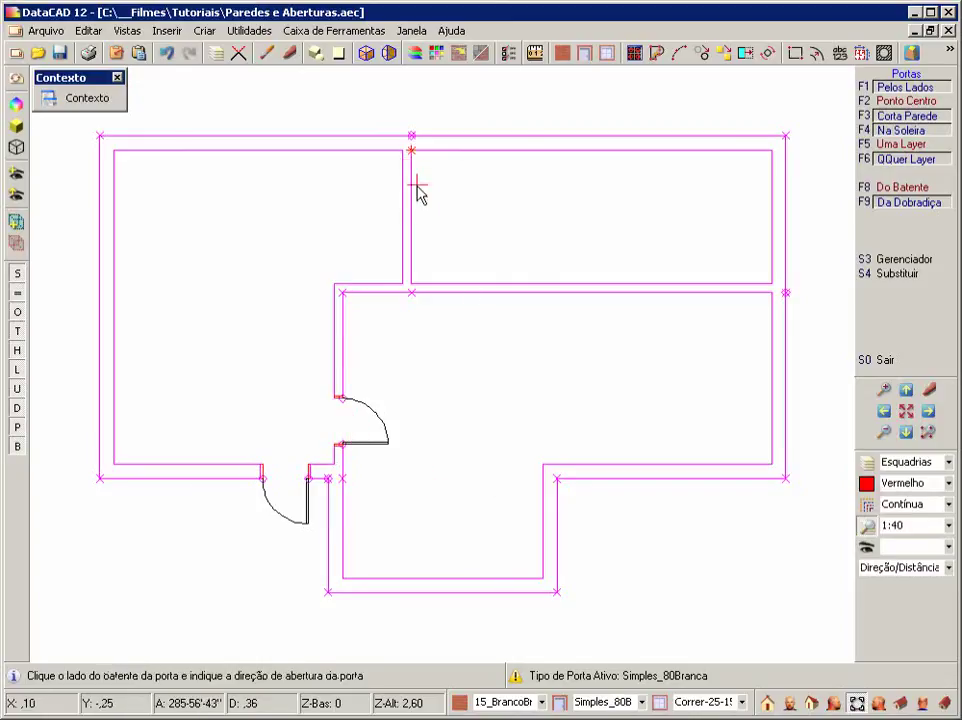
left_click(415, 188)
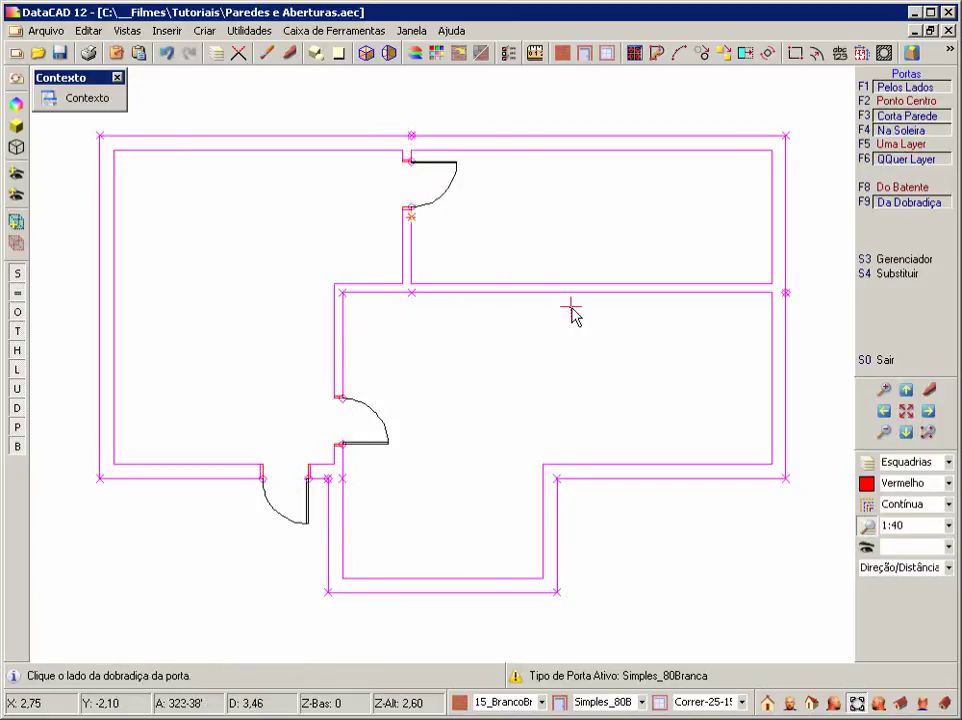
left_click(754, 292)
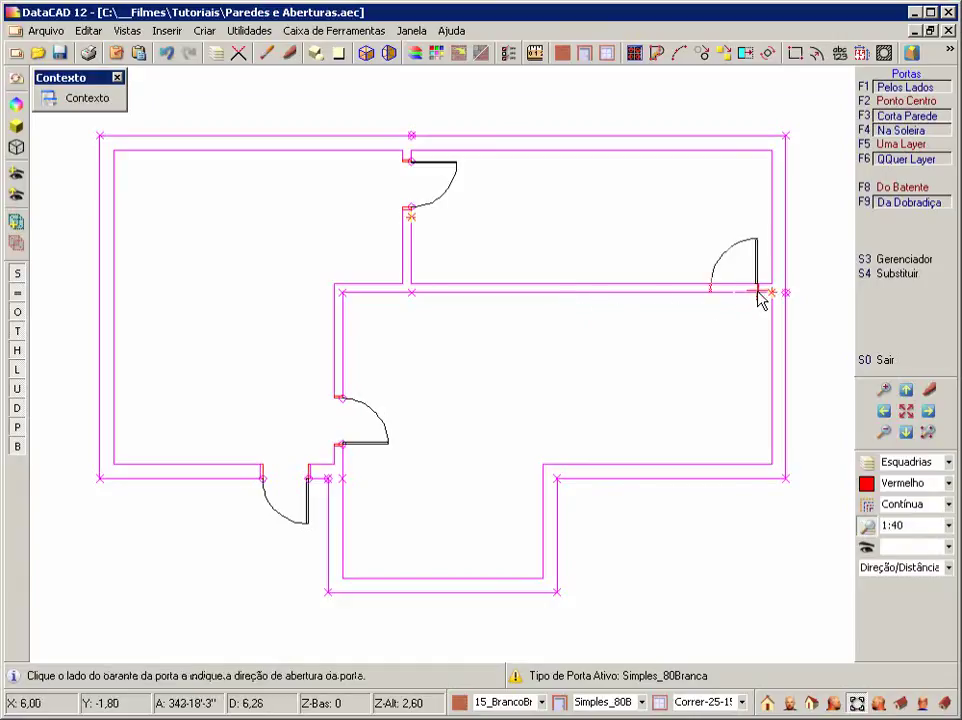
left_click(727, 300)
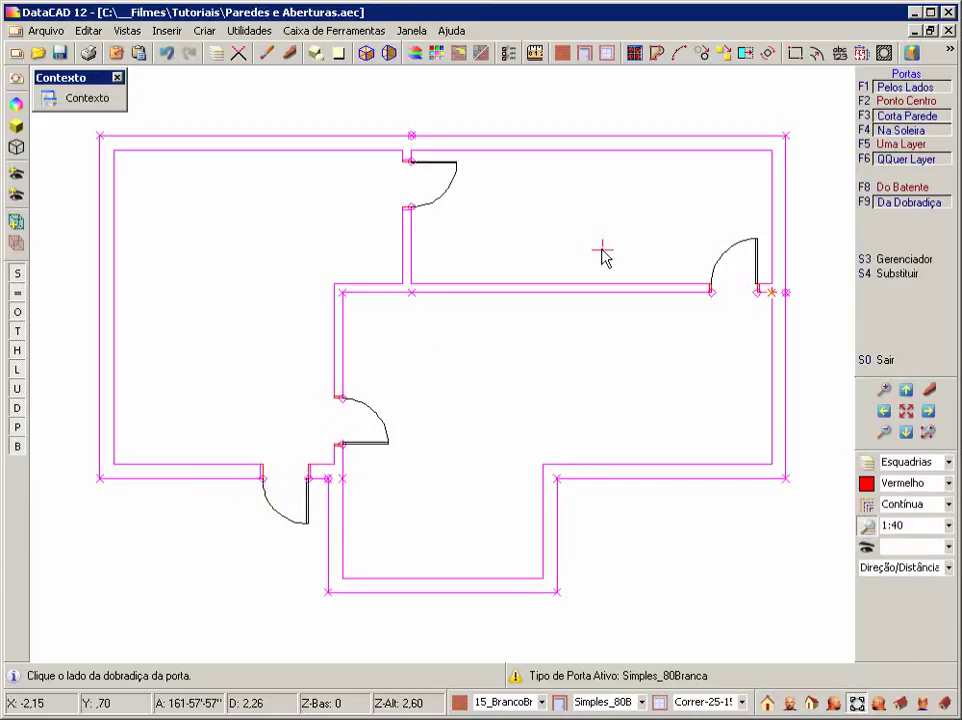
- Insert Correr-25-150Branca windows in the lower-left, left and lower-right outer walls, and leave the window command
left_click(606, 57)
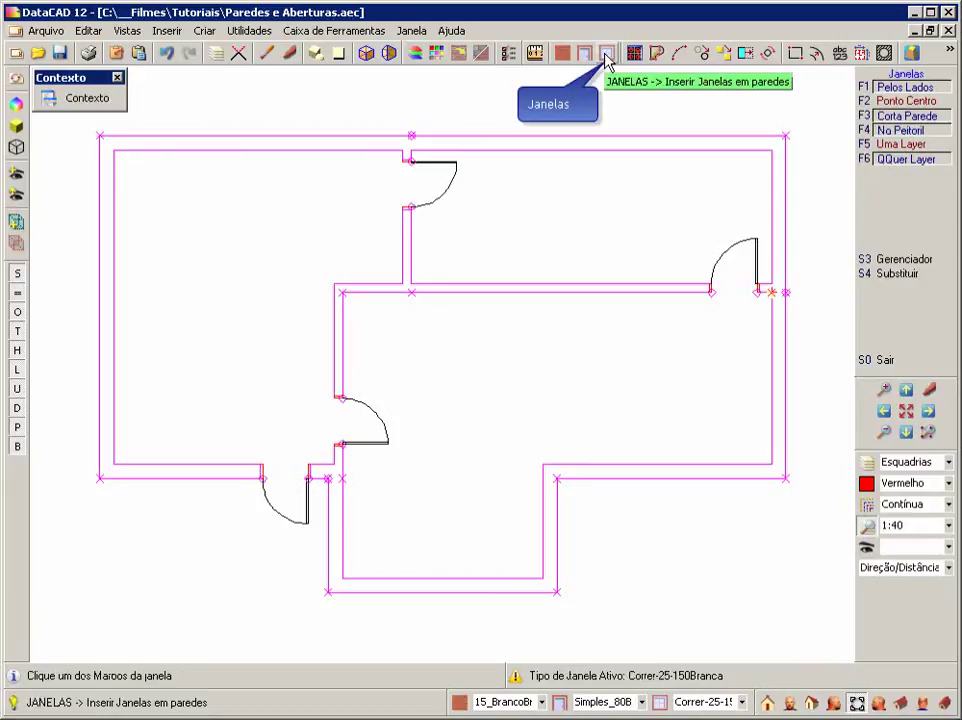
left_click(135, 478)
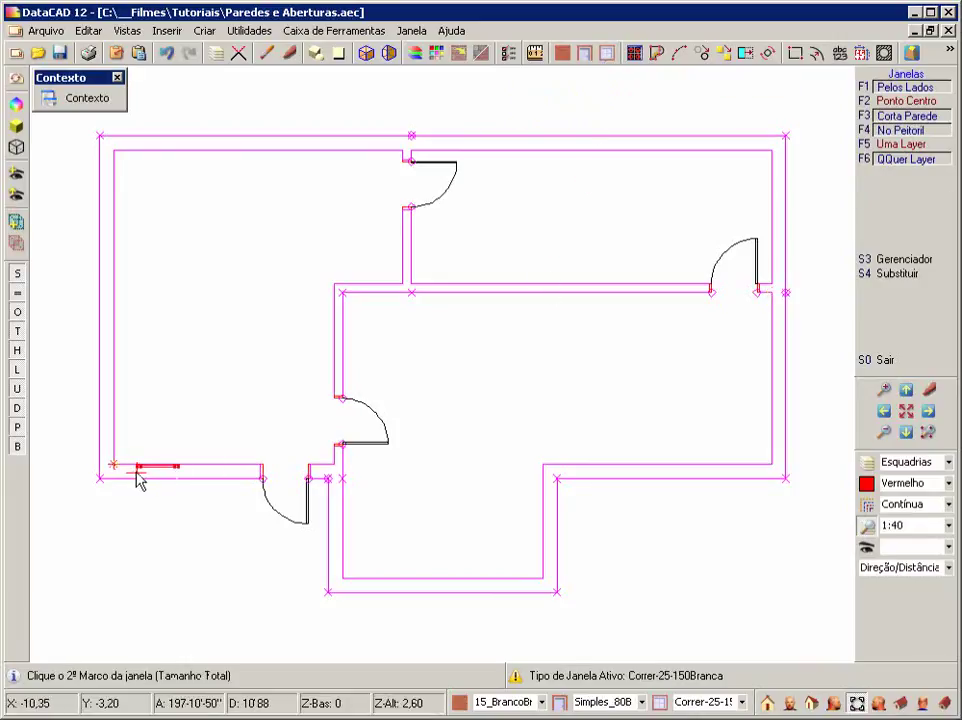
left_click(222, 478)
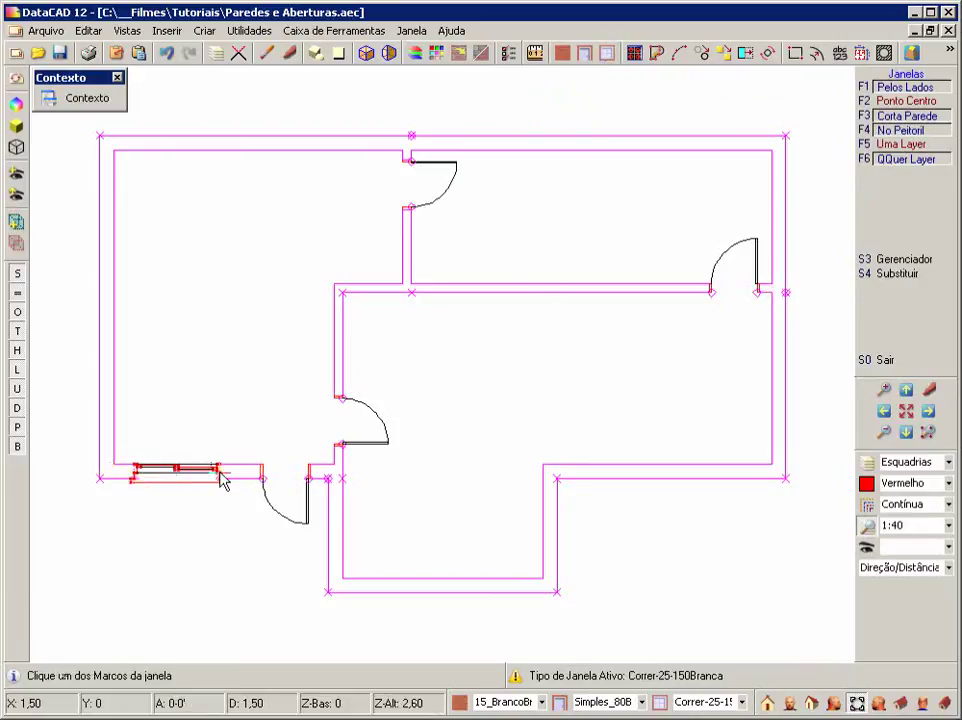
left_click(117, 348)
left_click(117, 305)
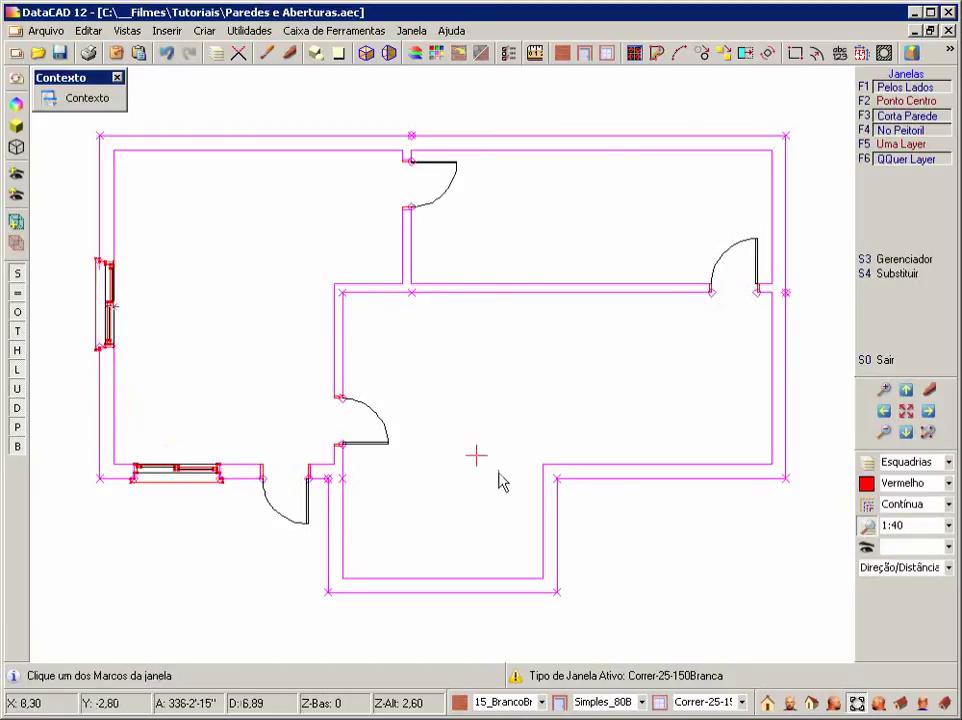
left_click(614, 478)
left_click(680, 484)
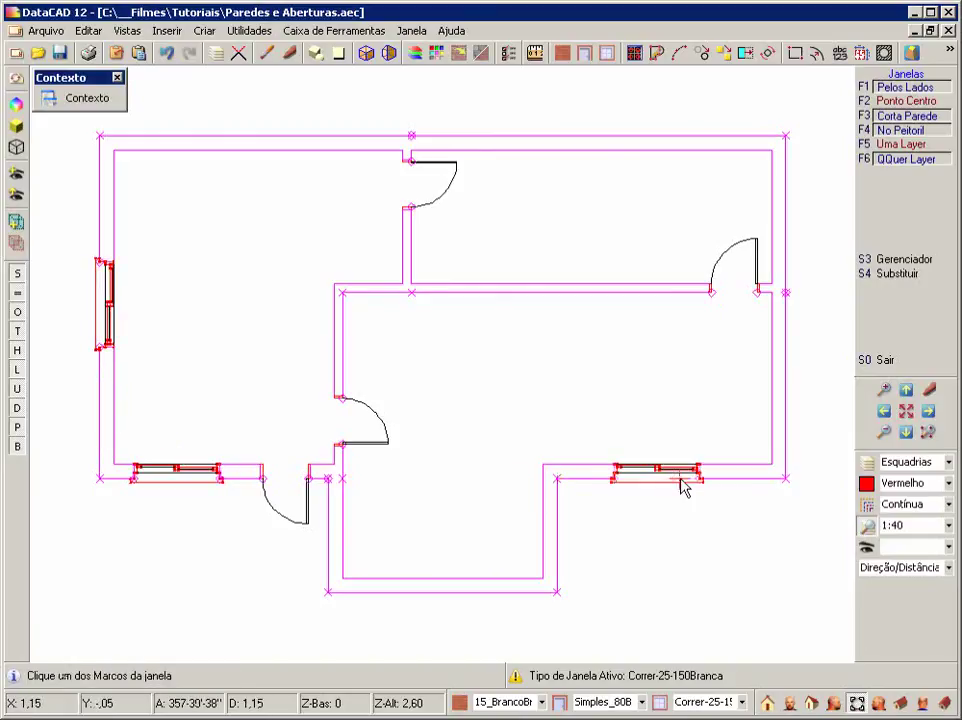
right_click(520, 284)
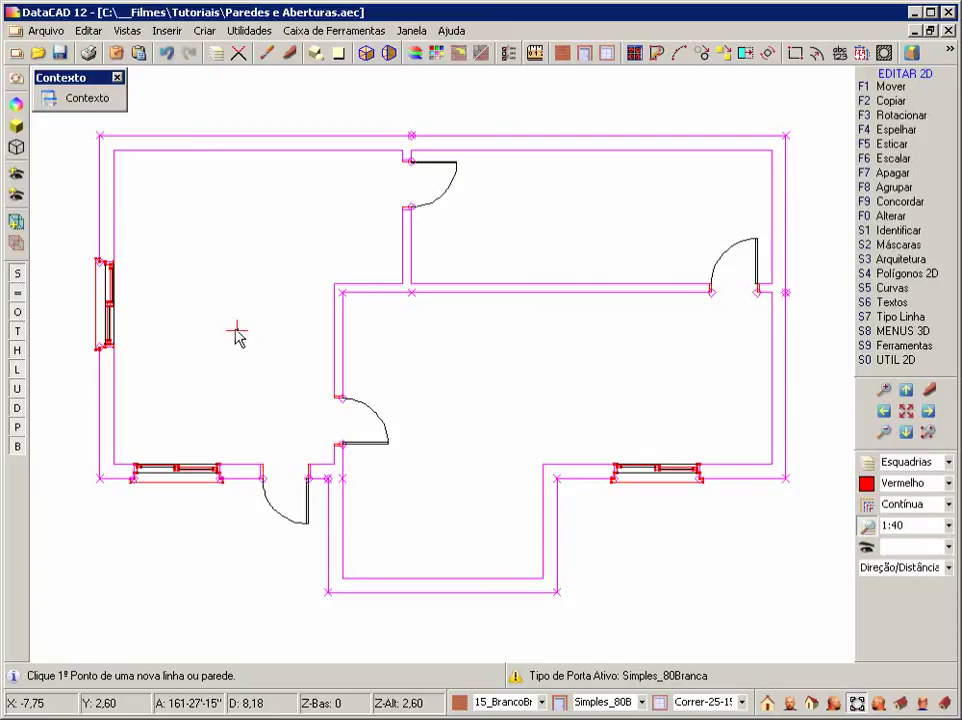
- Show the house in isometric view, examine its rendering in the o2c viewer from several angles, and close the viewer
left_click(367, 60)
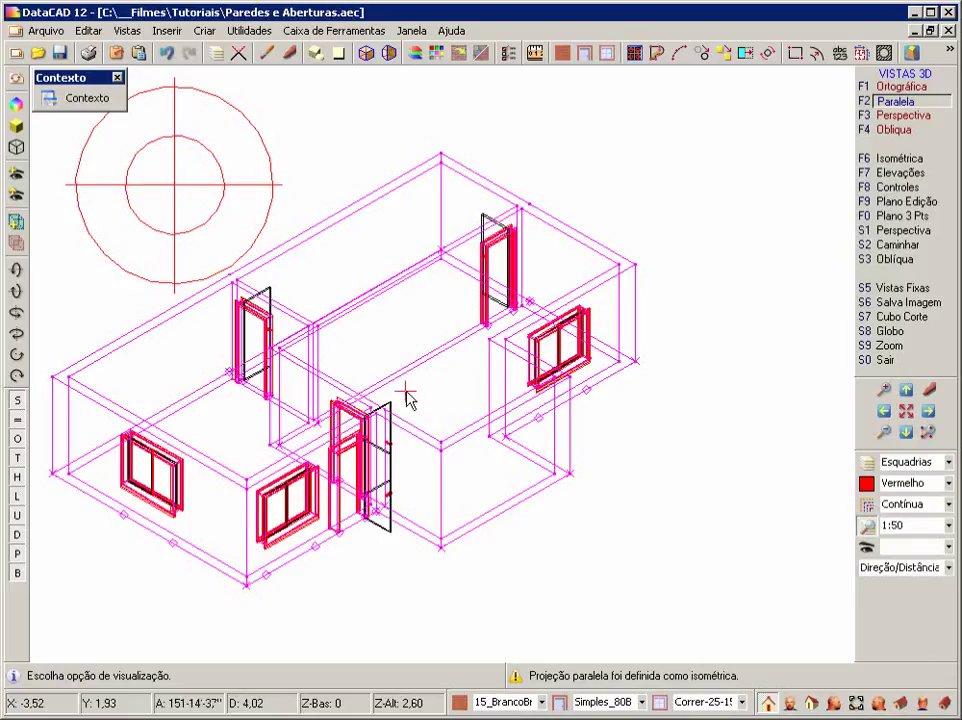
left_click(17, 105)
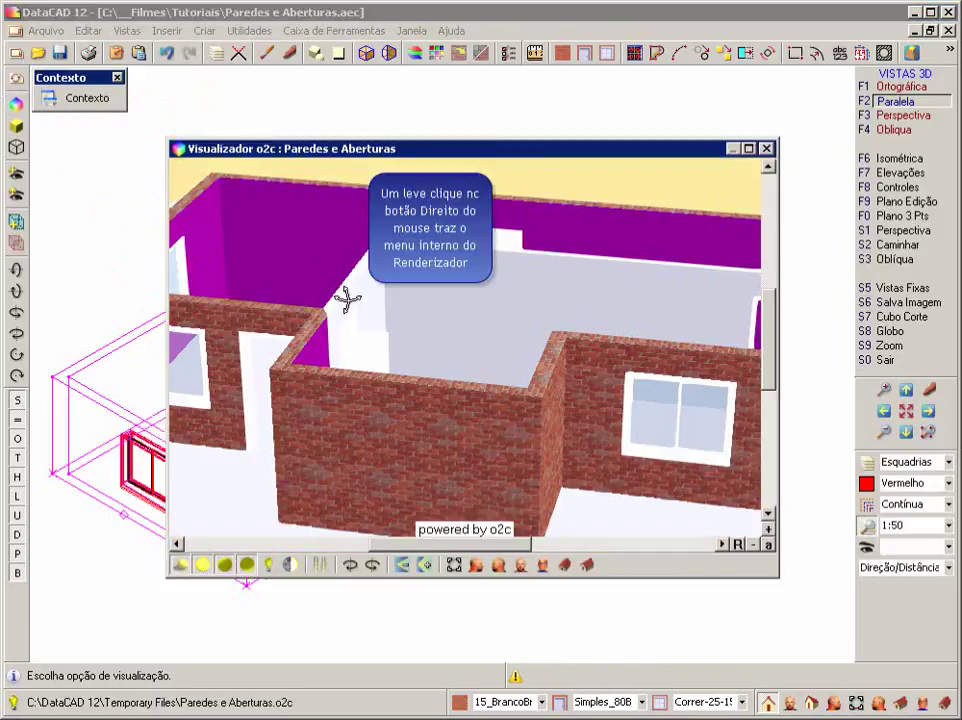
right_click(462, 344)
left_click(503, 352)
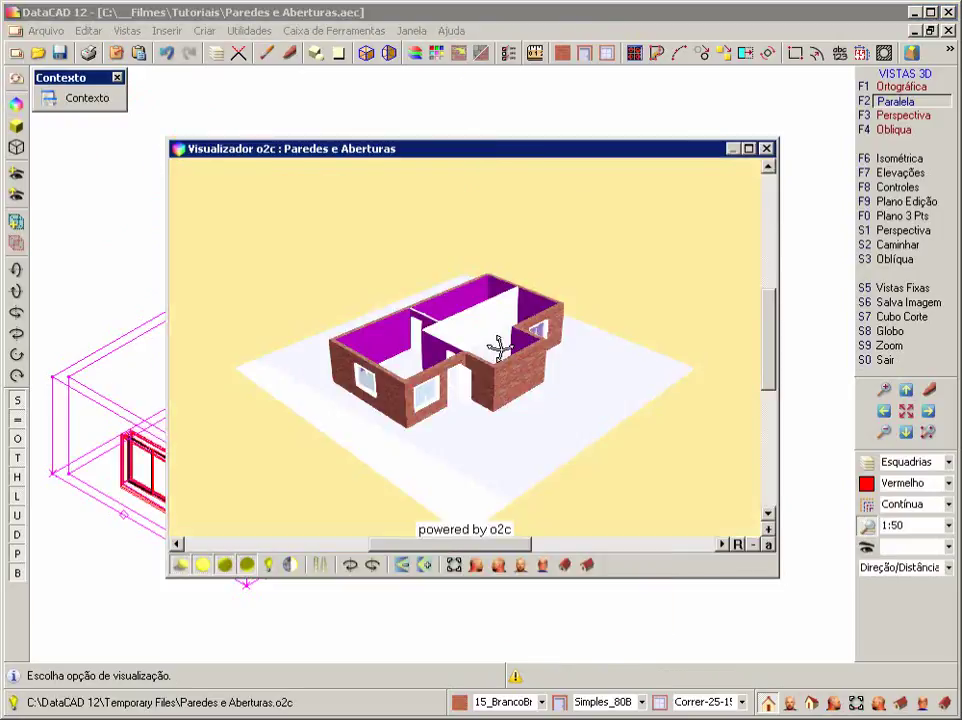
scroll(493, 374, "up", 2)
right_click_drag(492, 372, 463, 438)
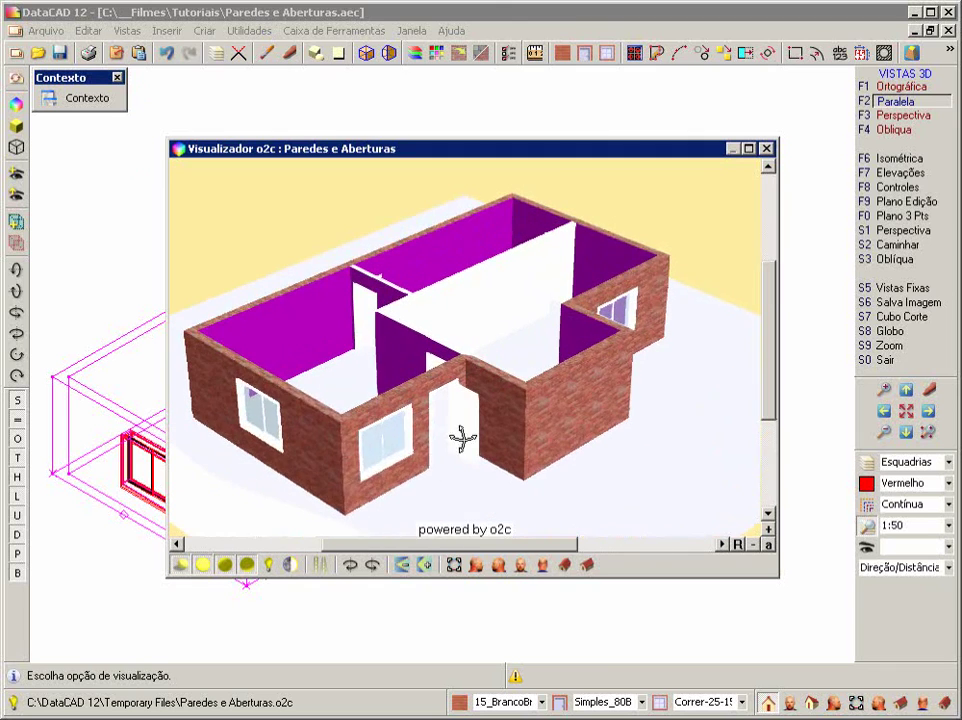
left_click_drag(394, 452, 370, 452)
left_click(374, 567)
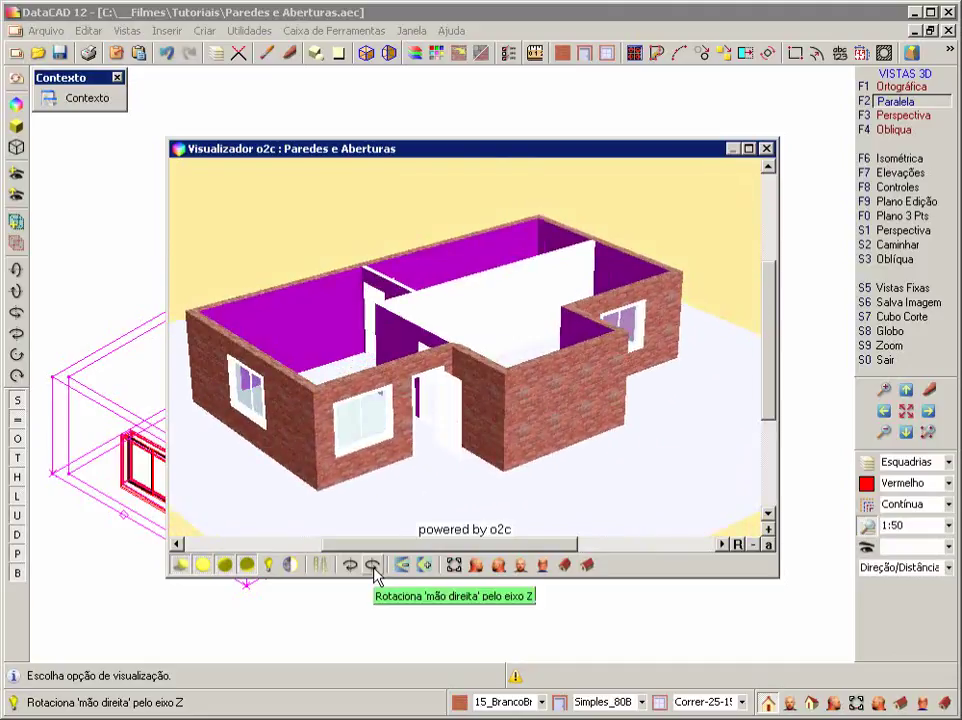
left_click(766, 150)
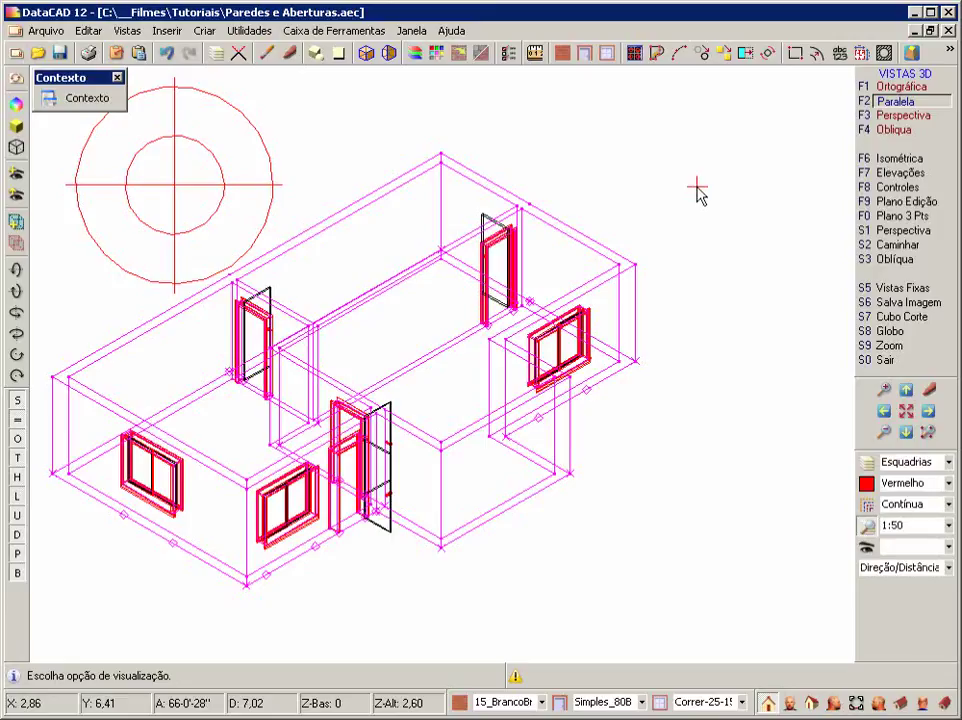
- Set the material of the left outer wall to CerArtezanaleCru-173 in its properties, check the 3D preview and confirm
right_click(193, 452, "ctrl")
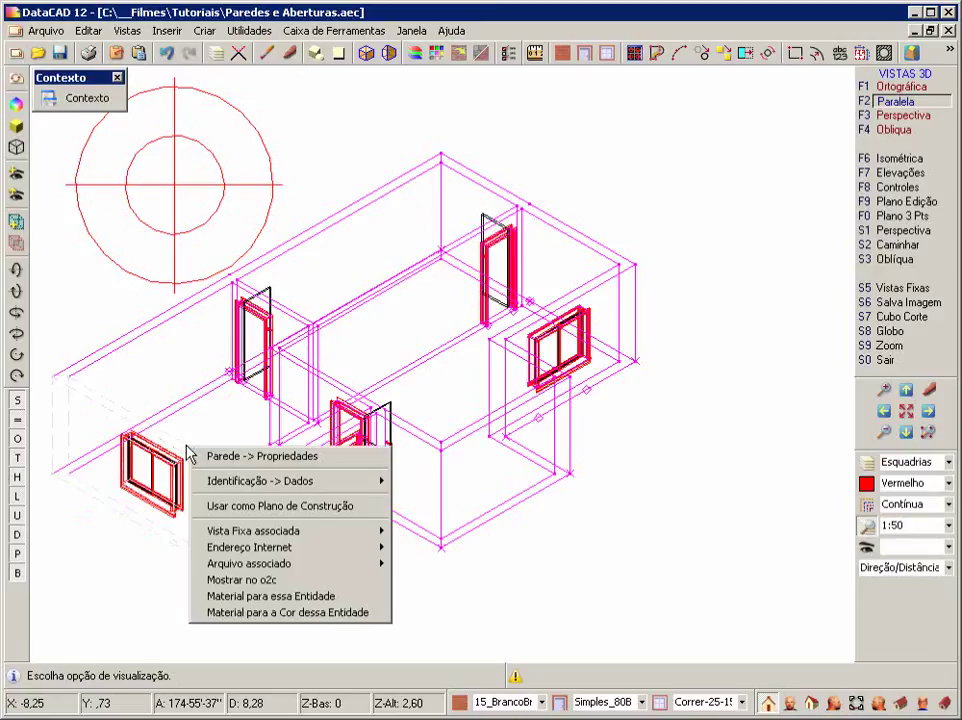
left_click(277, 457)
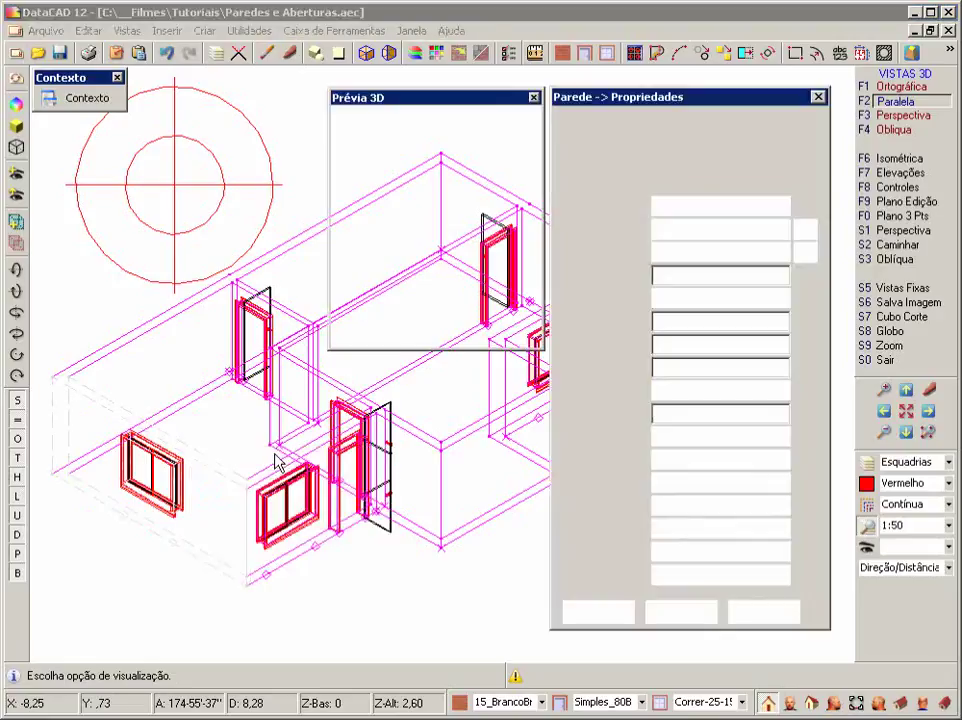
right_click_drag(465, 248, 455, 266)
left_click_drag(480, 275, 419, 235)
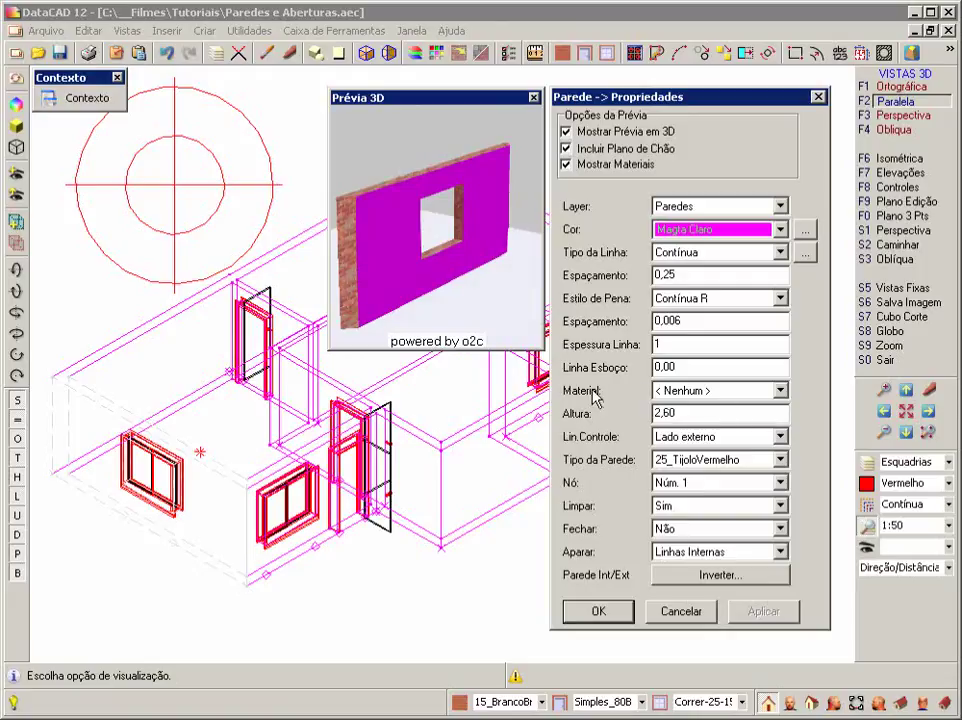
left_click(780, 391)
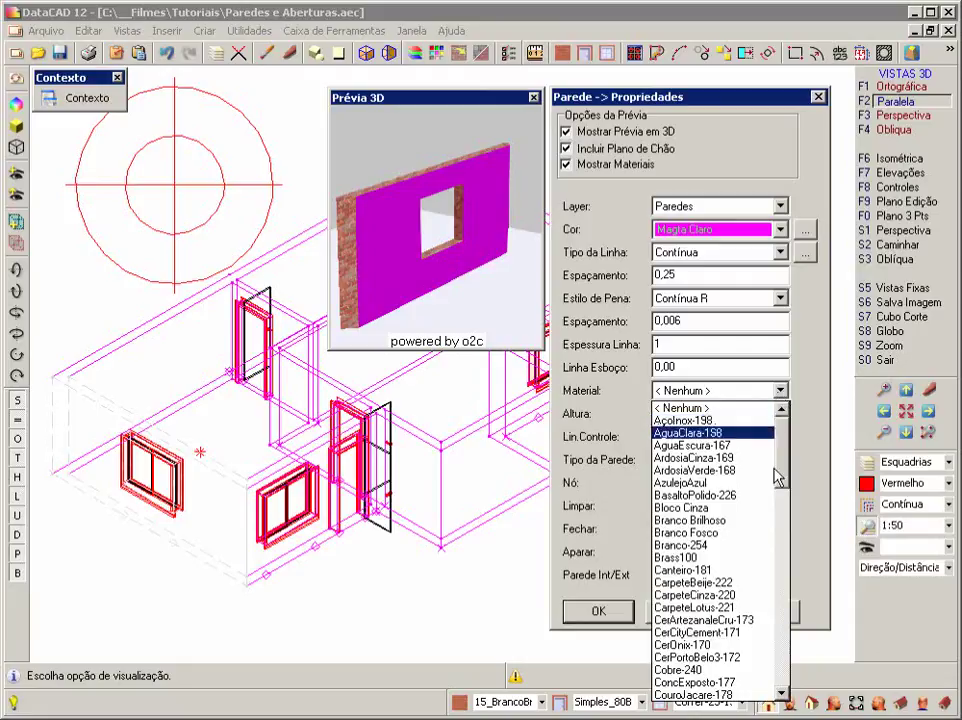
left_click(712, 620)
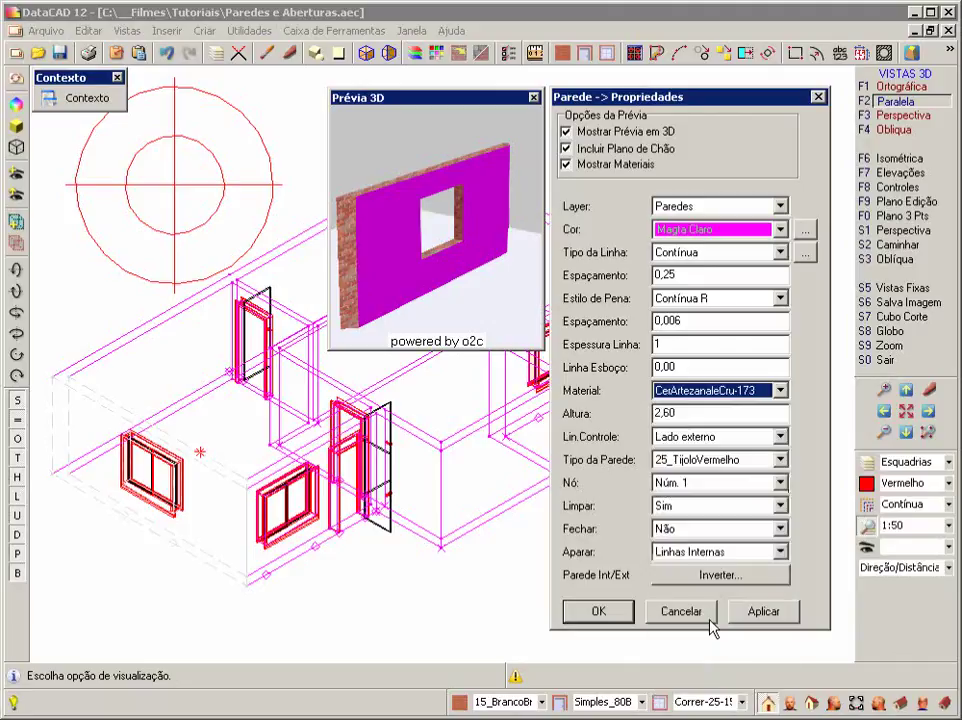
left_click(760, 613)
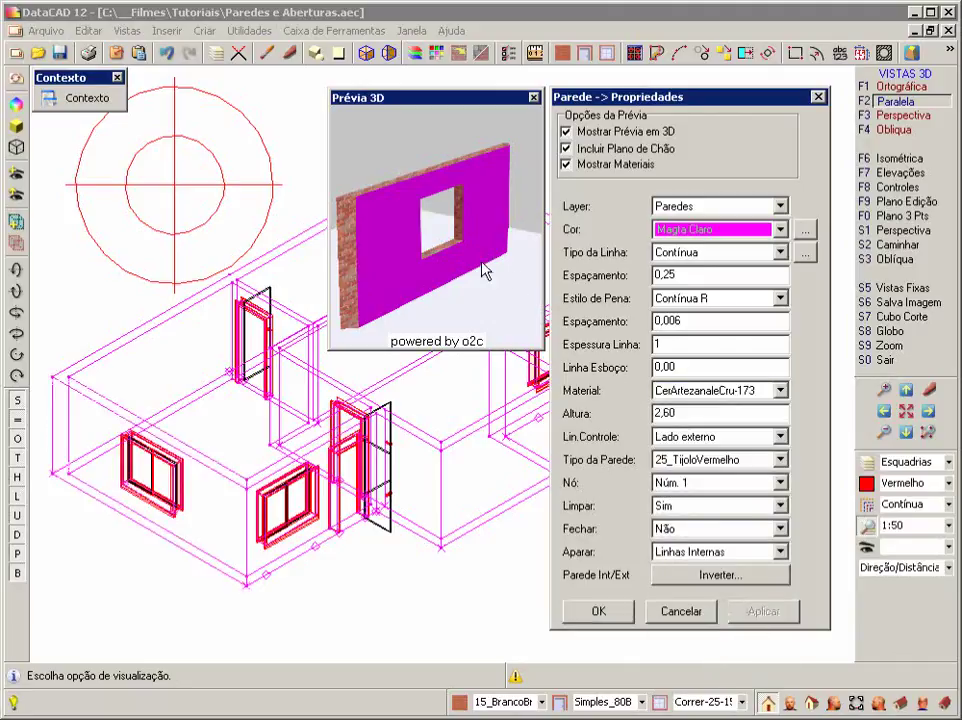
right_click_drag(473, 255, 457, 281)
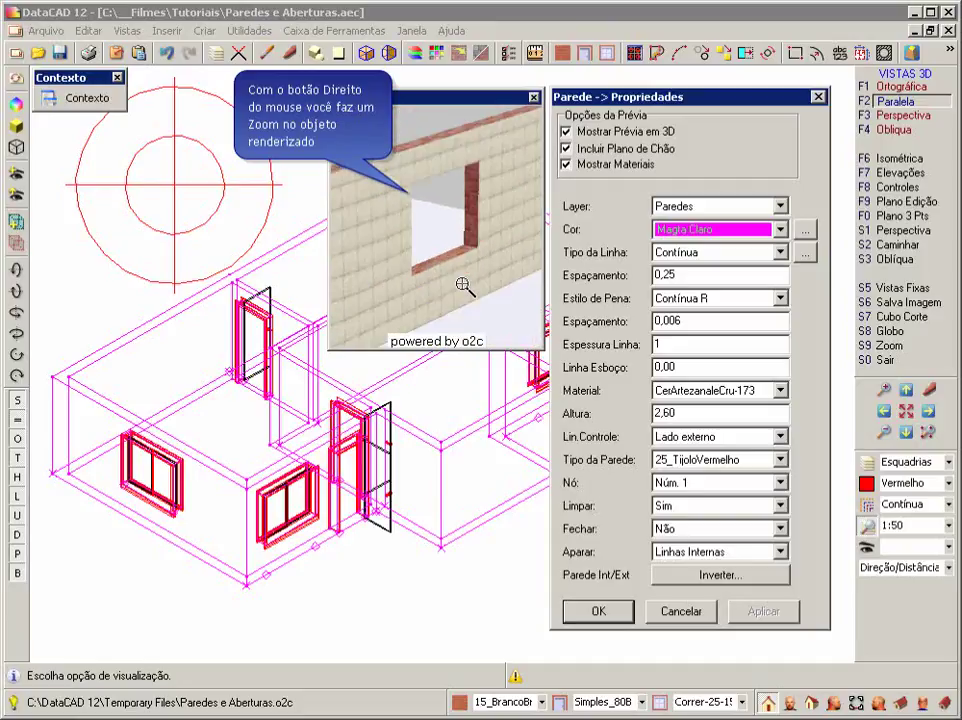
left_click(597, 611)
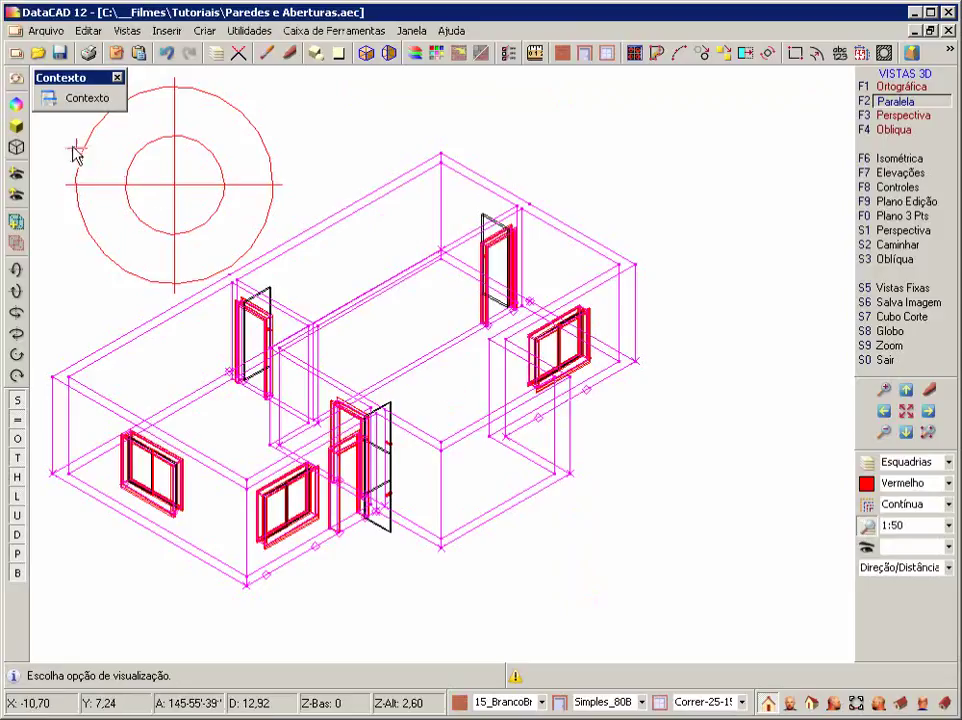
- Render the house in the o2c viewer, rotate it and zoom in on the inner face of the tiled wall with the window
left_click(16, 103)
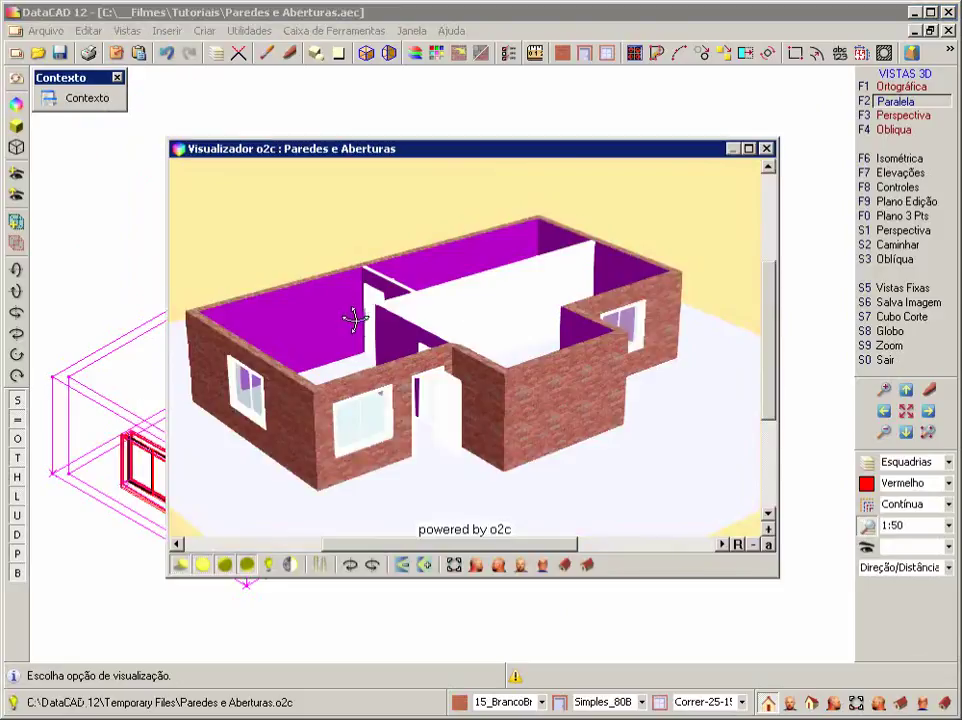
left_click_drag(368, 325, 225, 326)
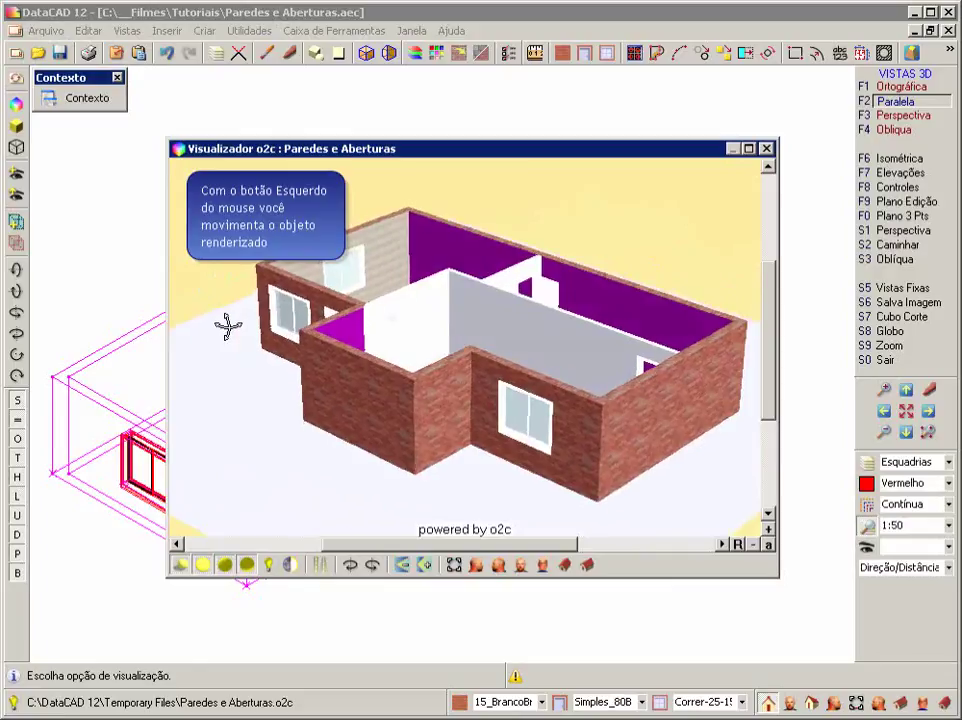
right_click(387, 268)
left_click(365, 266)
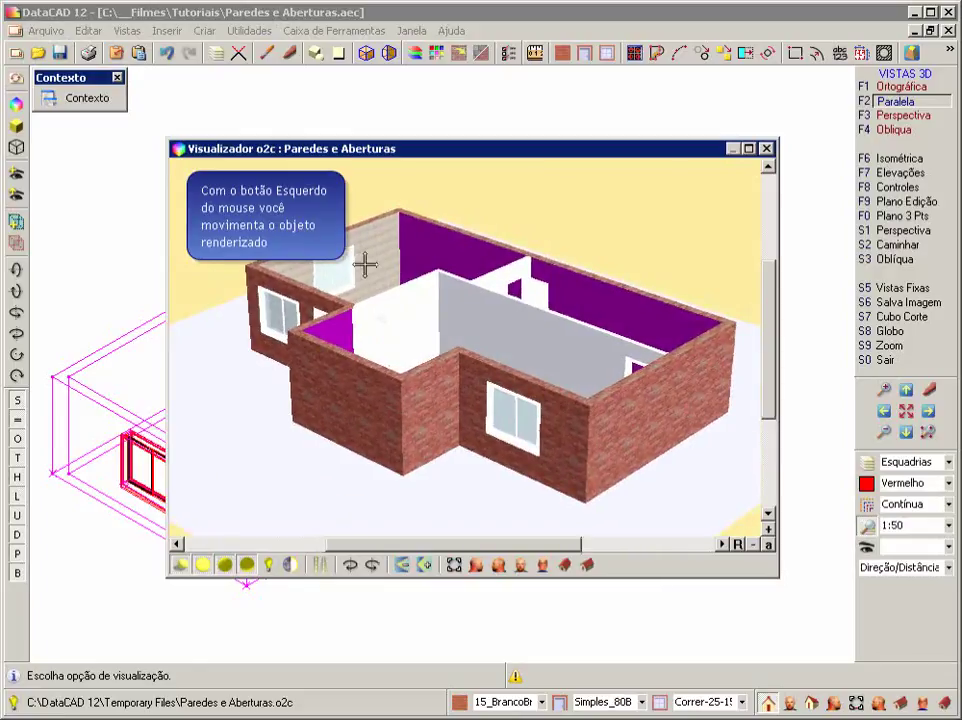
left_click_drag(365, 266, 355, 263)
right_click_drag(355, 263, 477, 328)
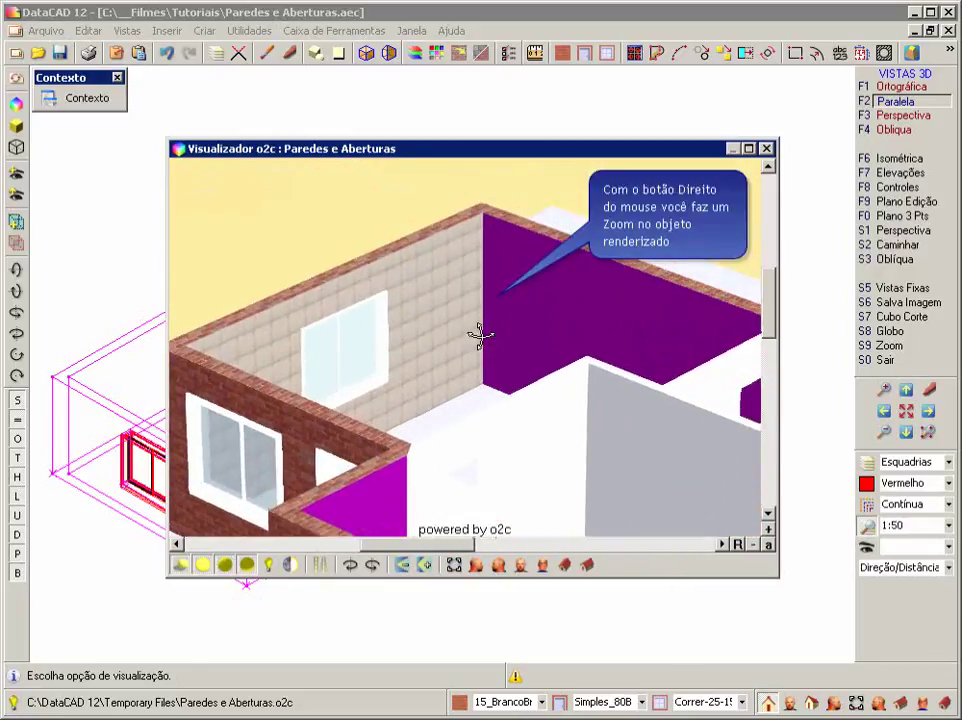
- Raytrace the close-up of the tiled wall in the o2c viewer, and fit the whole model in the view
left_click(738, 545)
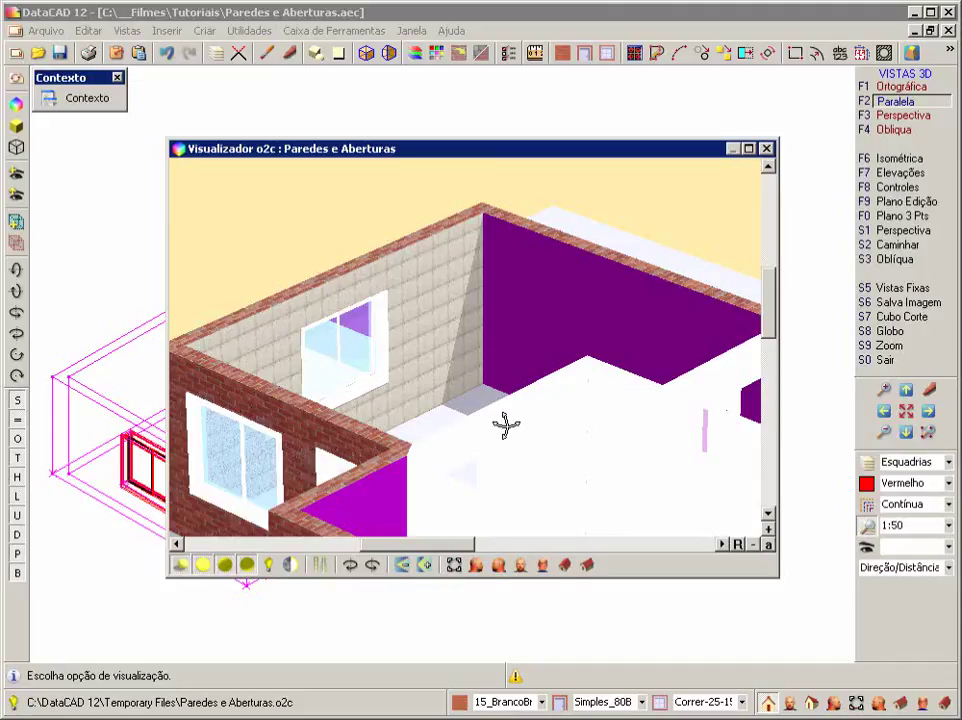
right_click(486, 302)
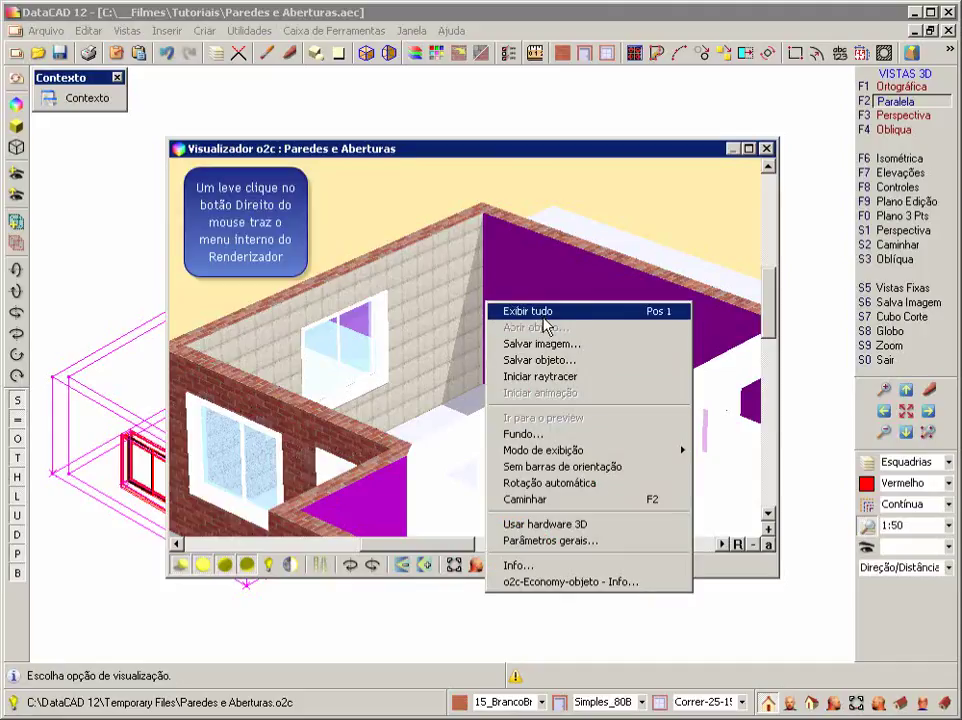
left_click(528, 312)
- Close the o2c viewer and return the drawing to plan view
left_click(766, 149)
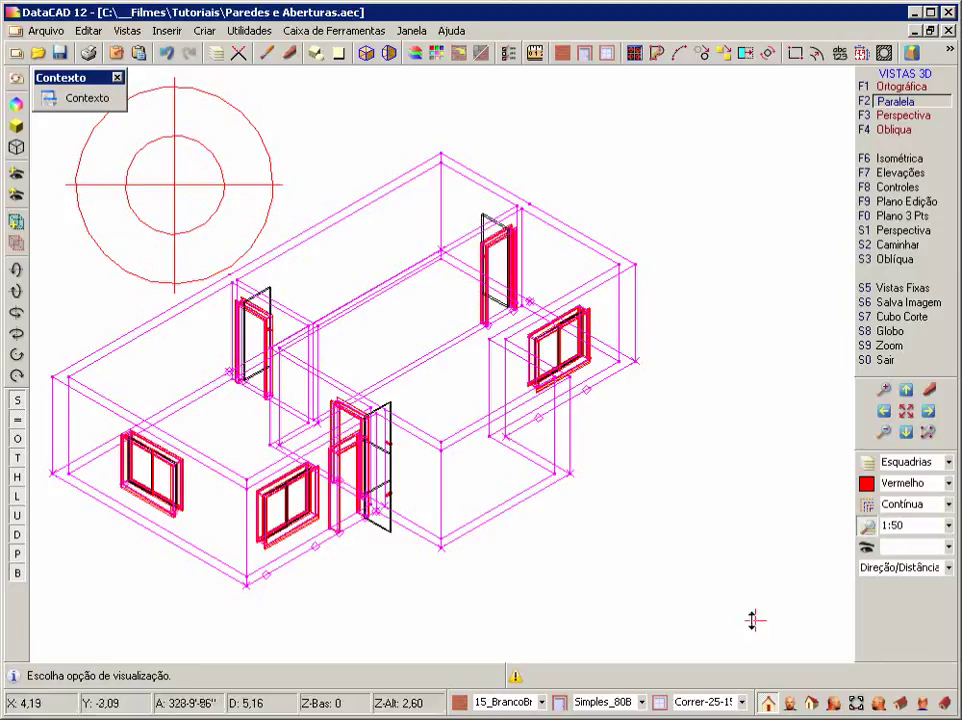
left_click(857, 703)
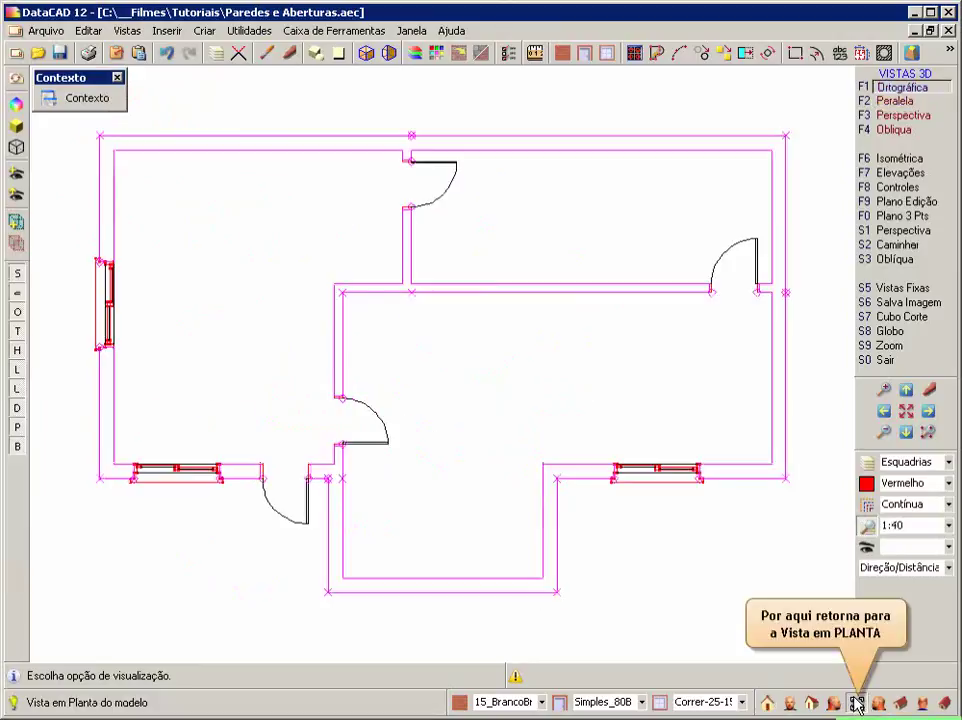